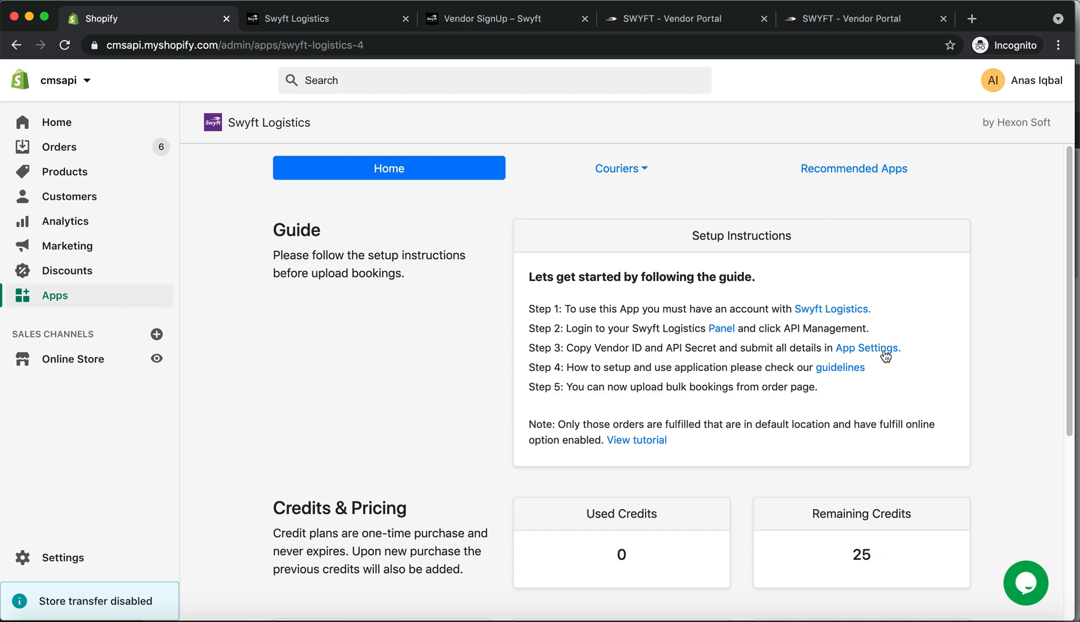
Step: Review the Credits & Pricing section of the Swyft Logistics app, including the Trial, Pro and Ultimate plans
scroll(438, 370, "down", 4)
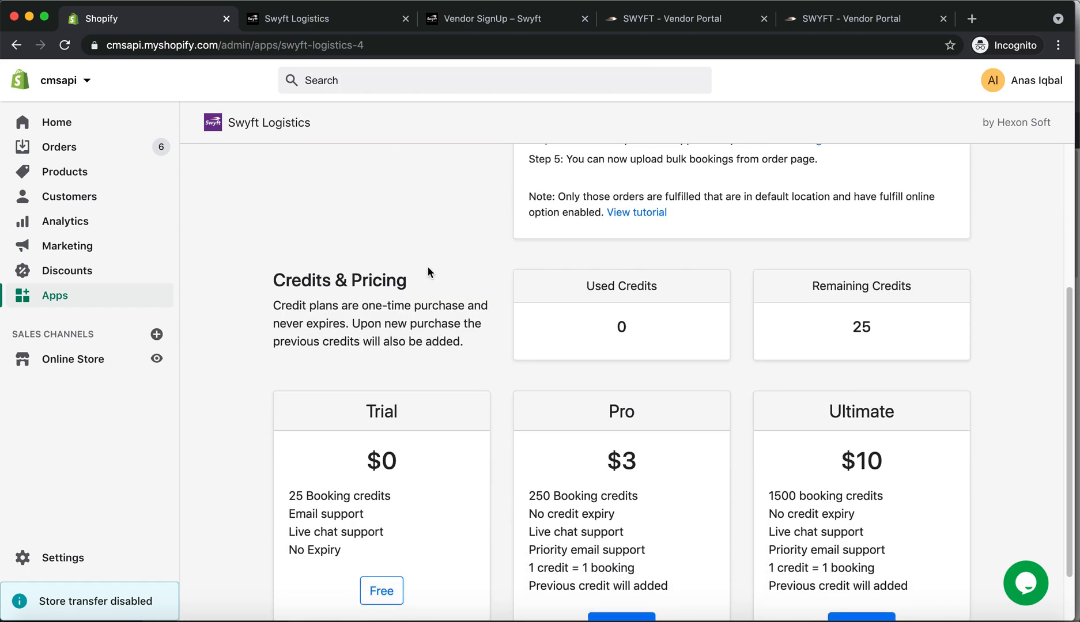
scroll(428, 268, "up", 1)
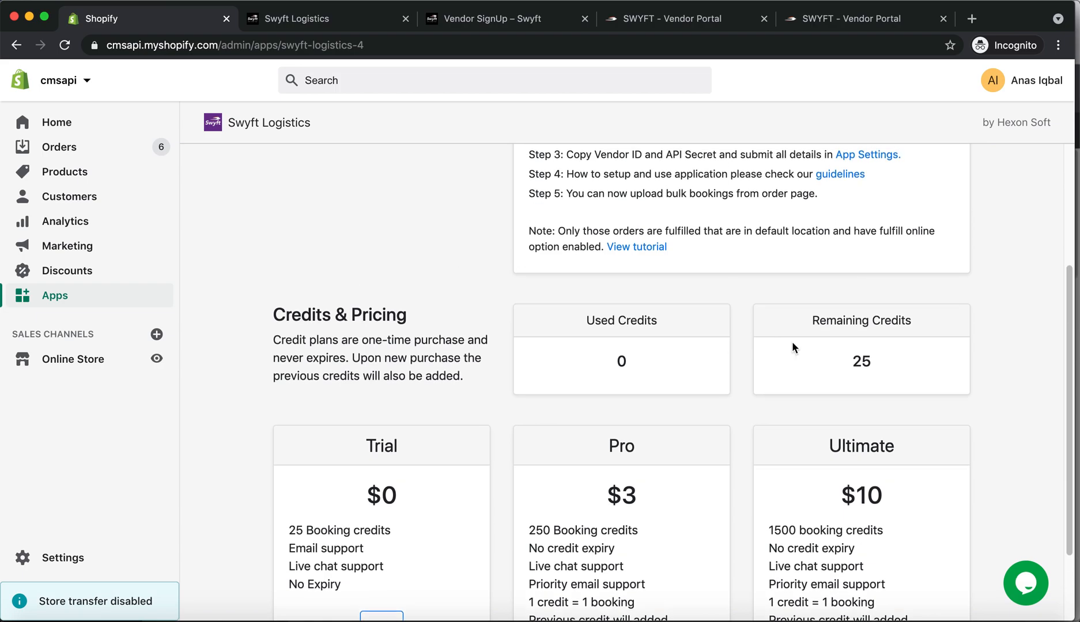
scroll(736, 445, "down", 1)
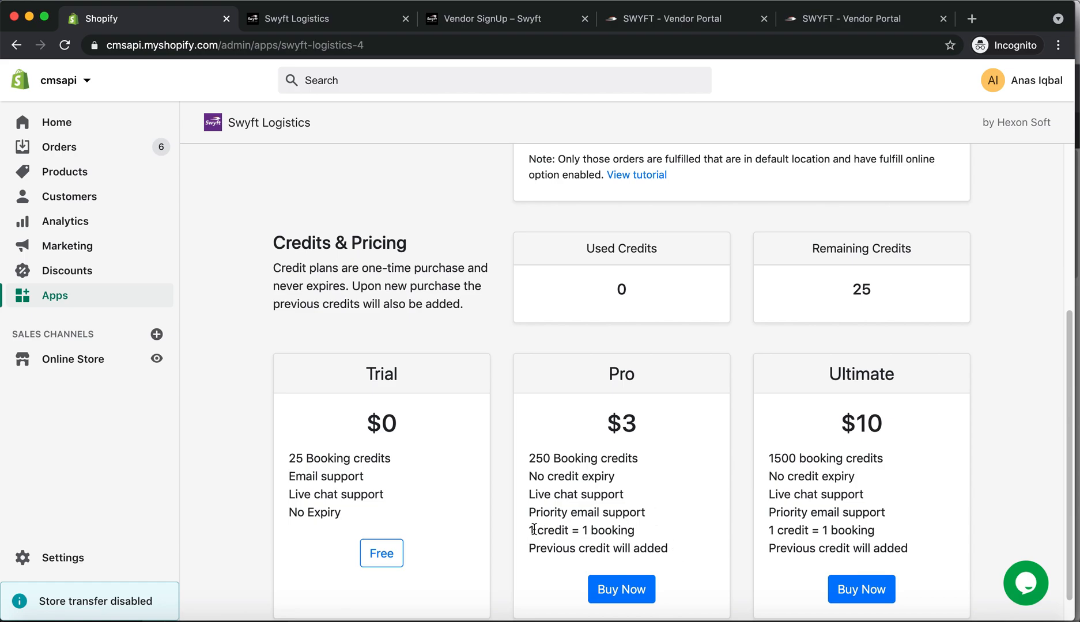
left_click_drag(646, 513, 618, 523)
scroll(616, 518, "up", 4)
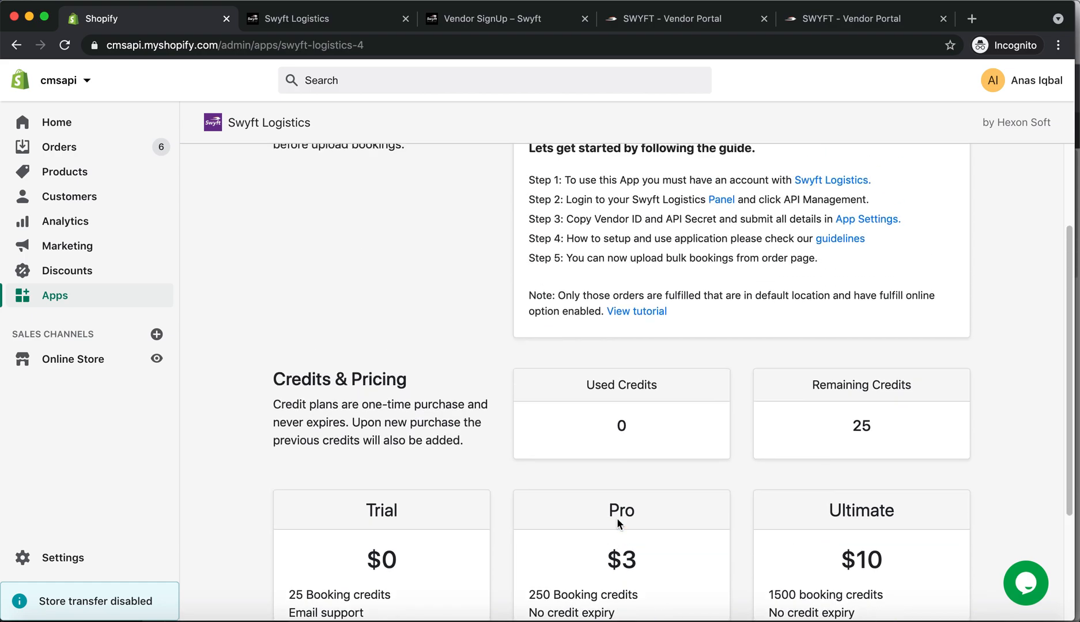
right_click(1043, 587)
left_click(825, 384)
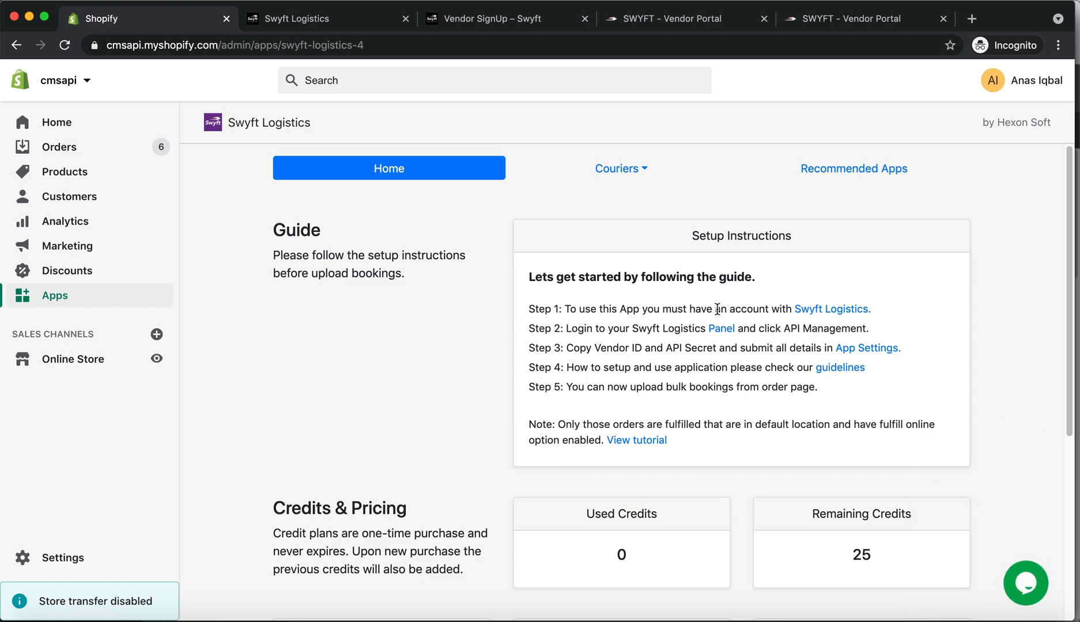
Step: Open the Swyft Logistics website from the setup guide and examine the fields of its vendor sign-up form
left_click(843, 315)
scroll(584, 264, "down", 10)
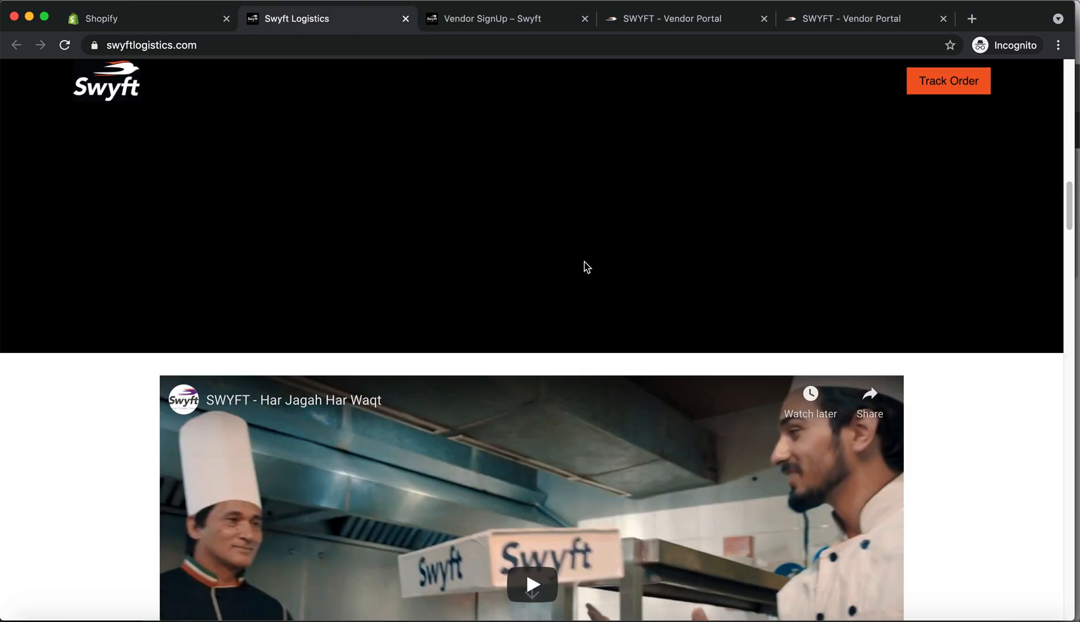
scroll(581, 265, "down", 20)
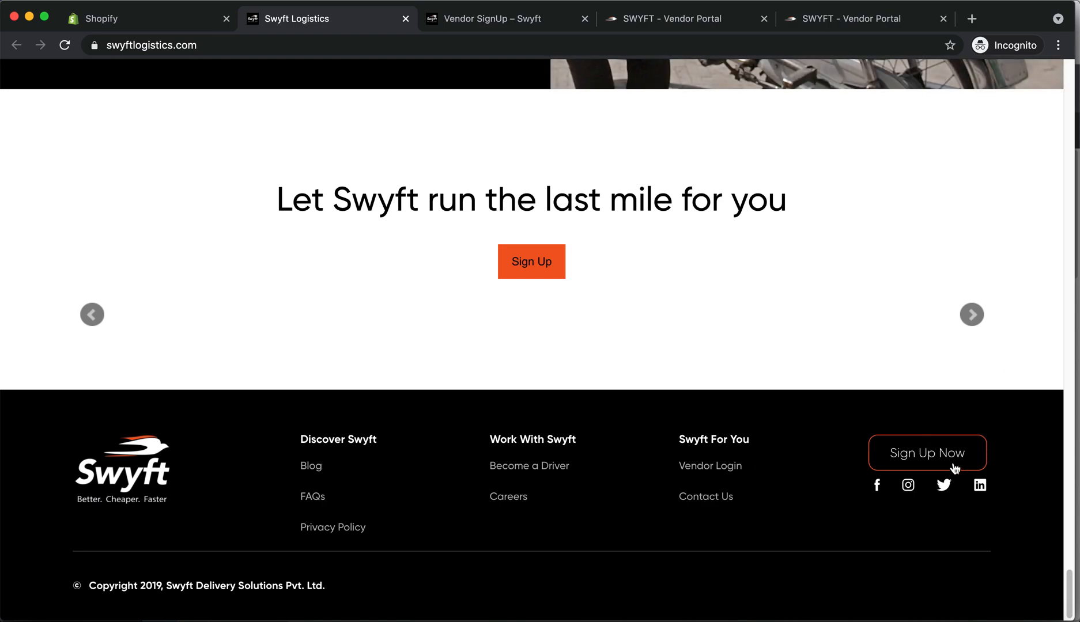
left_click(499, 24)
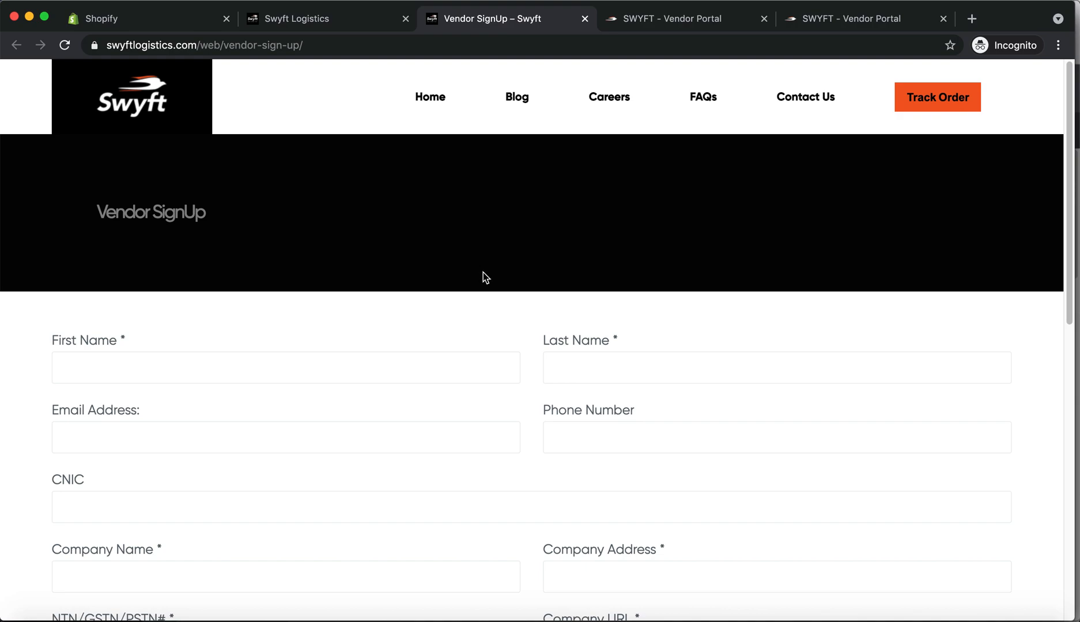
scroll(461, 254, "down", 5)
scroll(499, 302, "down", 1)
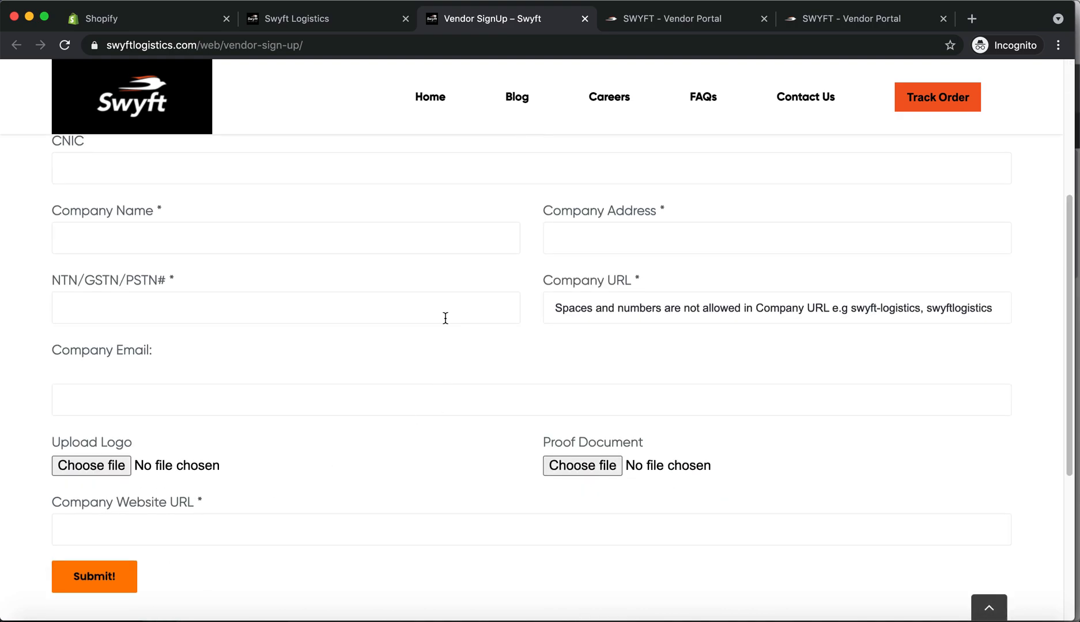
scroll(445, 318, "up", 6)
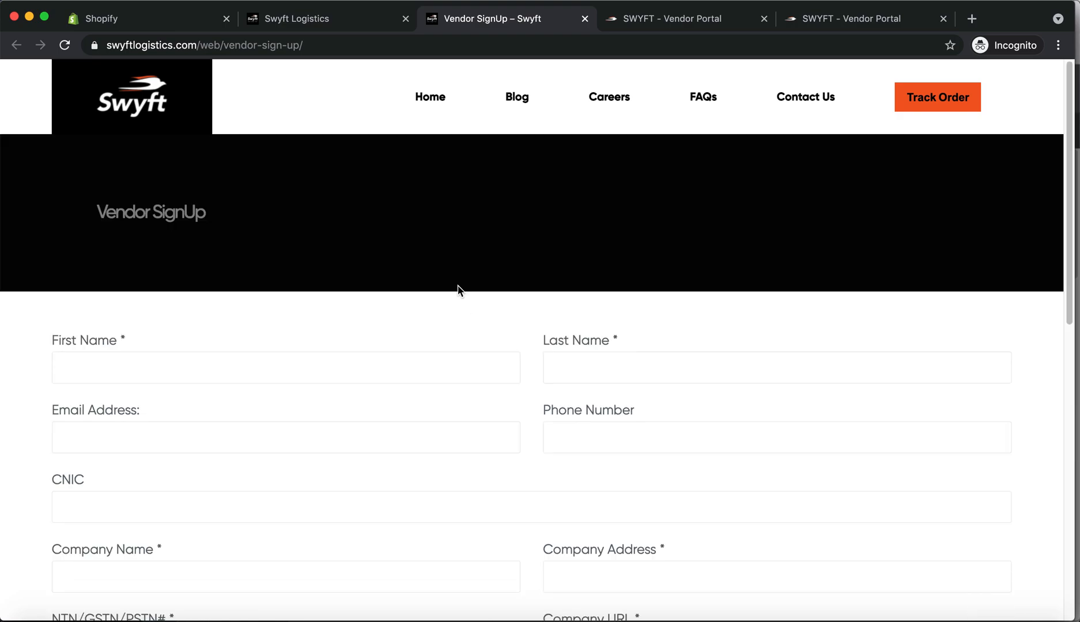
Step: Return to the Shopify setup guide and open the Swyft vendor portal's login page from Step 2
left_click(155, 20)
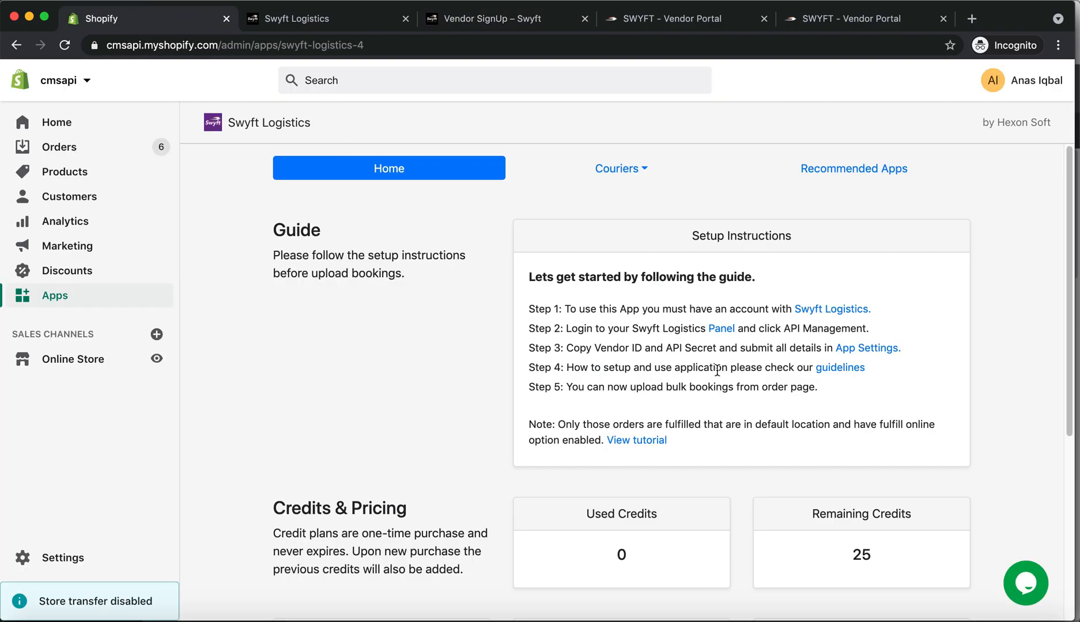
left_click(717, 337)
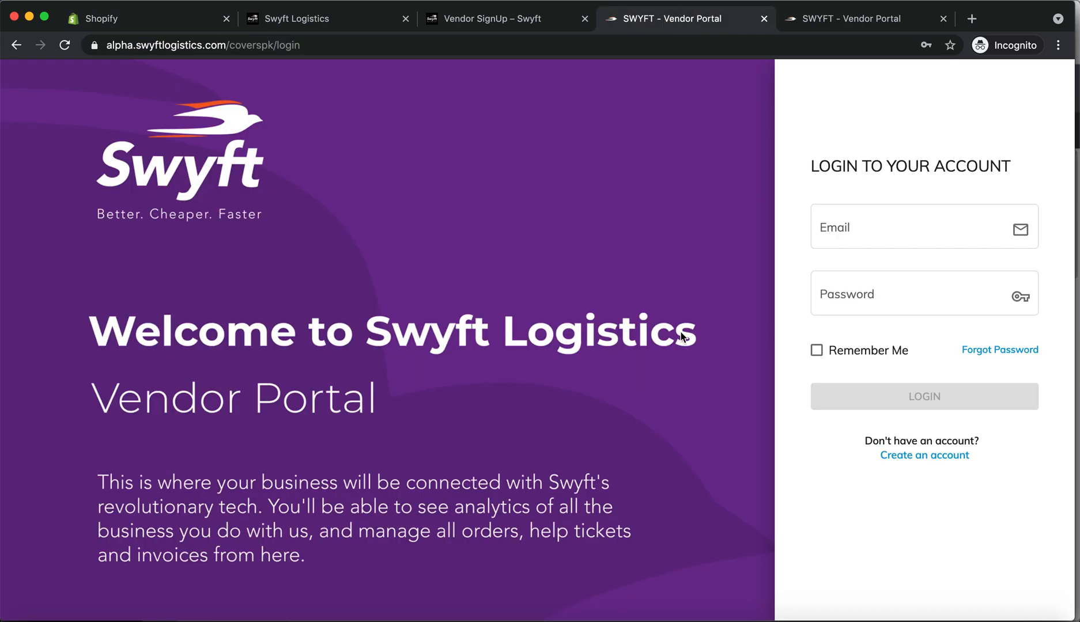
left_click(872, 236)
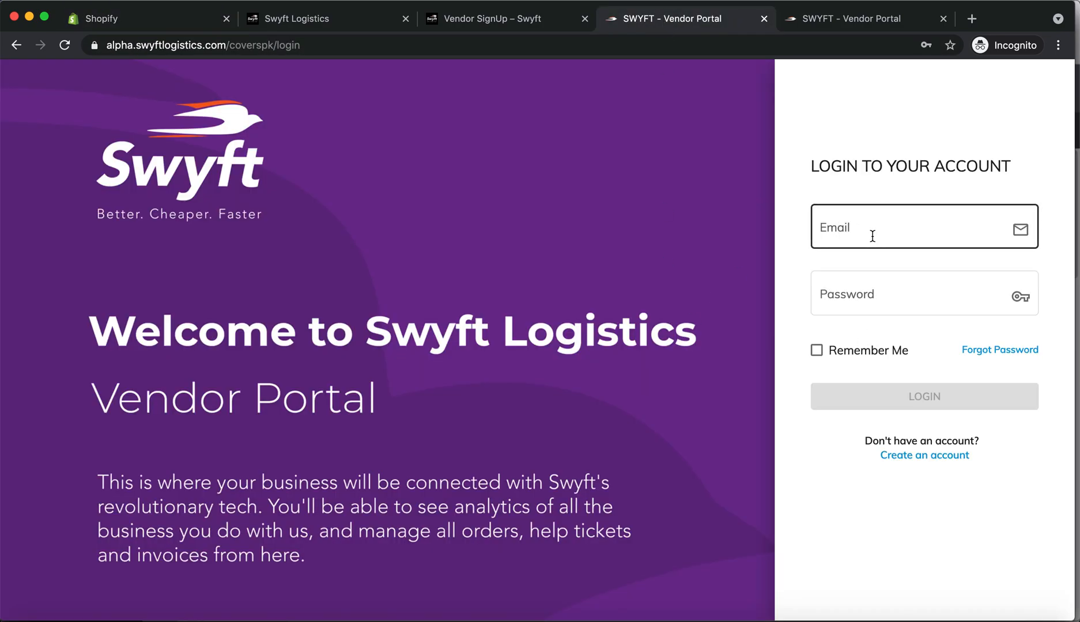
Step: Switch to the logged-in vendor portal and find the Vendor ID and API Secret in the API Management settings
left_click(860, 18)
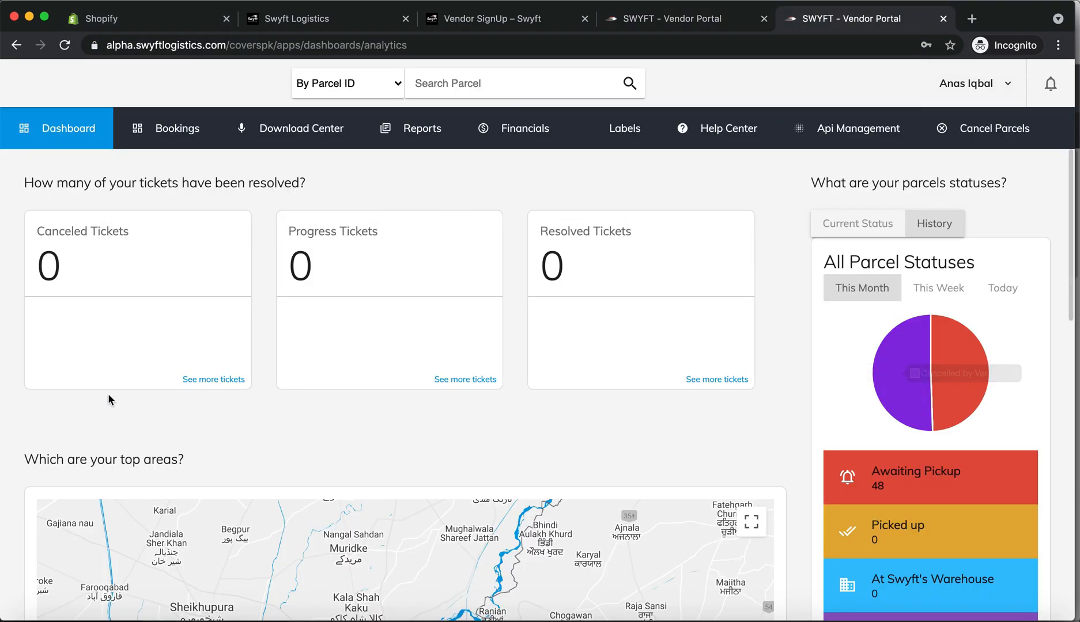
left_click(839, 134)
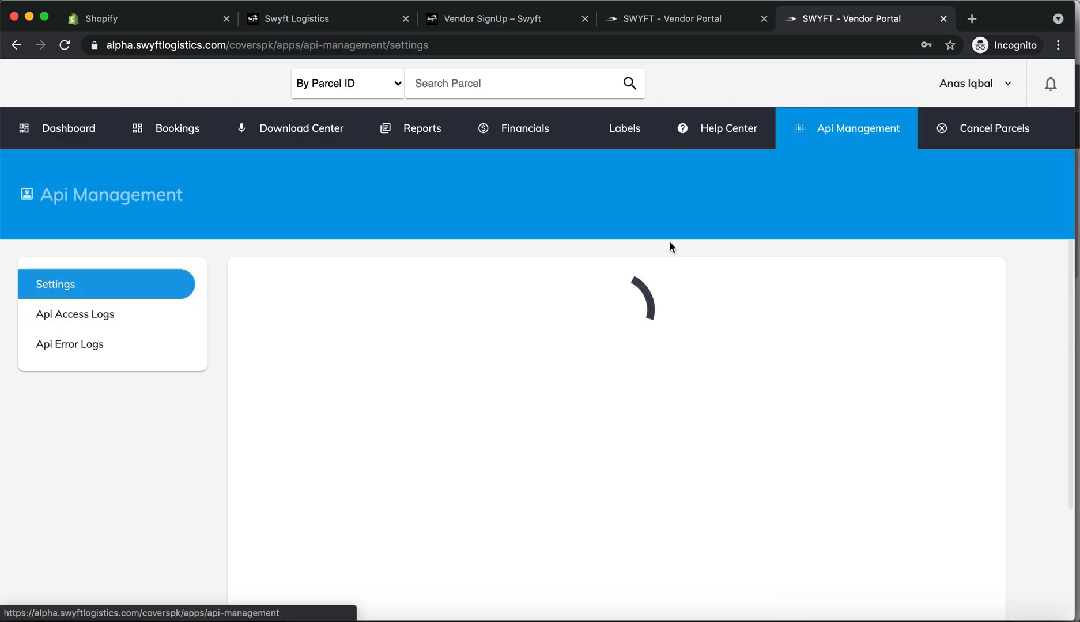
left_click_drag(320, 282, 464, 295)
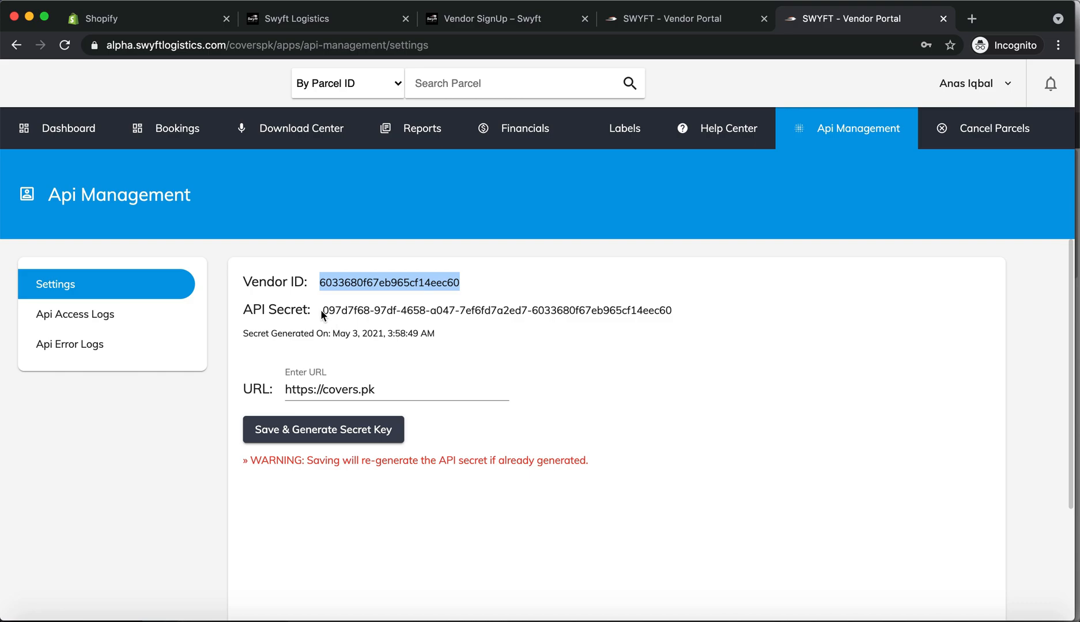
left_click_drag(320, 310, 678, 311)
left_click(668, 336)
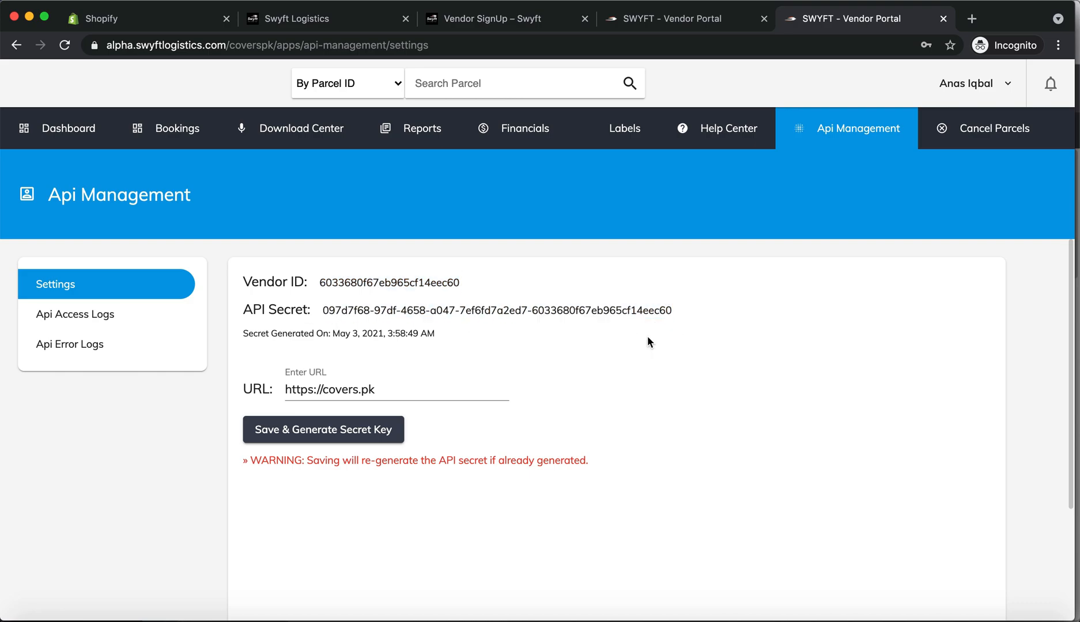
Step: Switch back to Shopify and open the Swyft Logistics App Settings from Step 3 of the setup guide
left_click(152, 16)
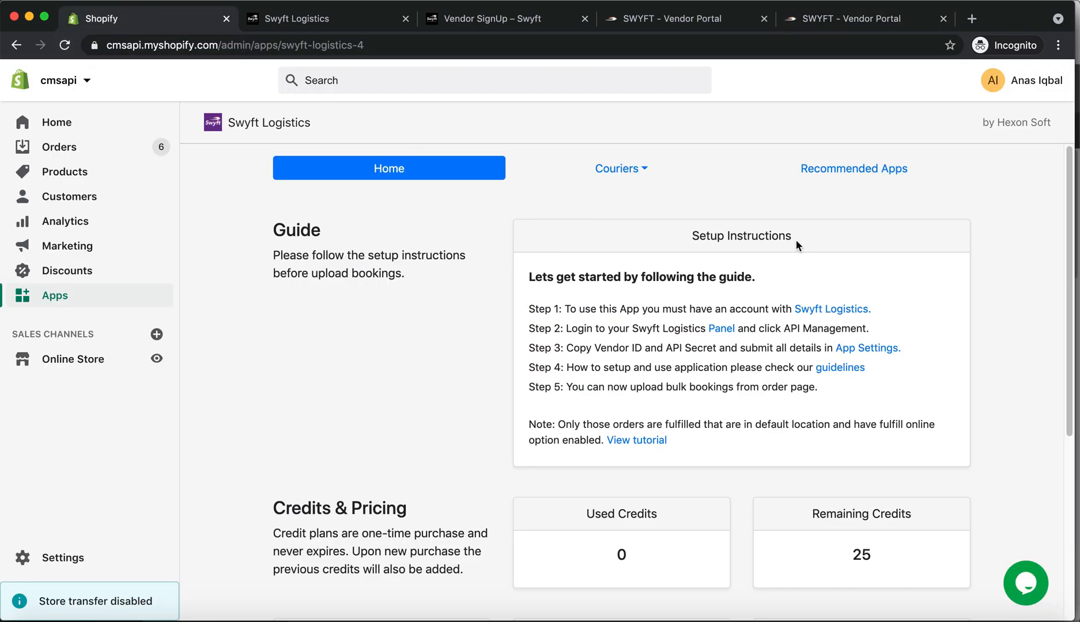
left_click(868, 349)
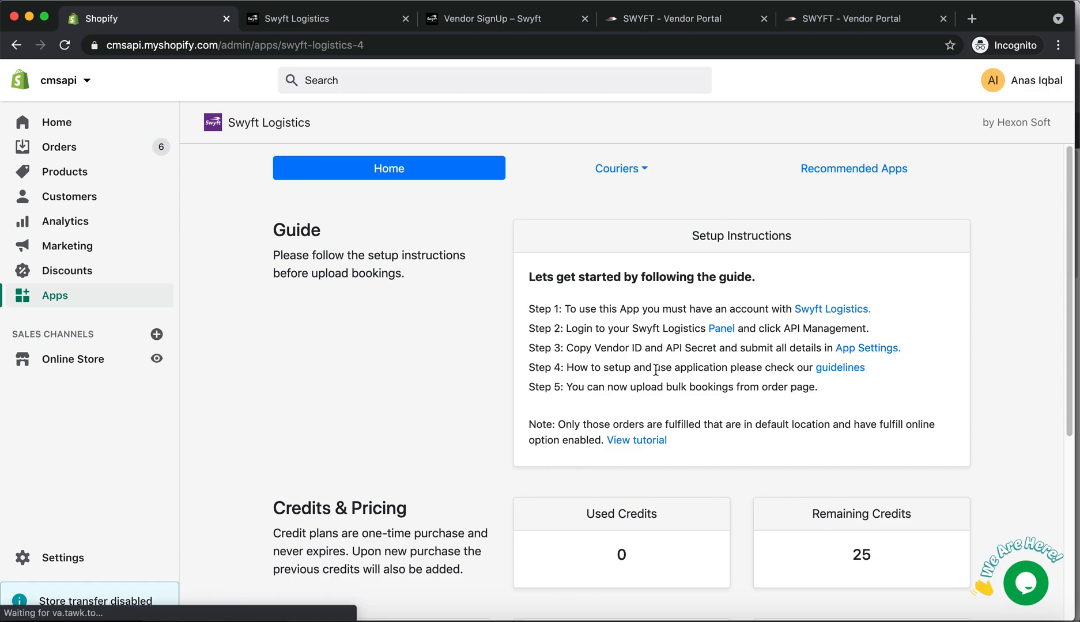
left_click(582, 324)
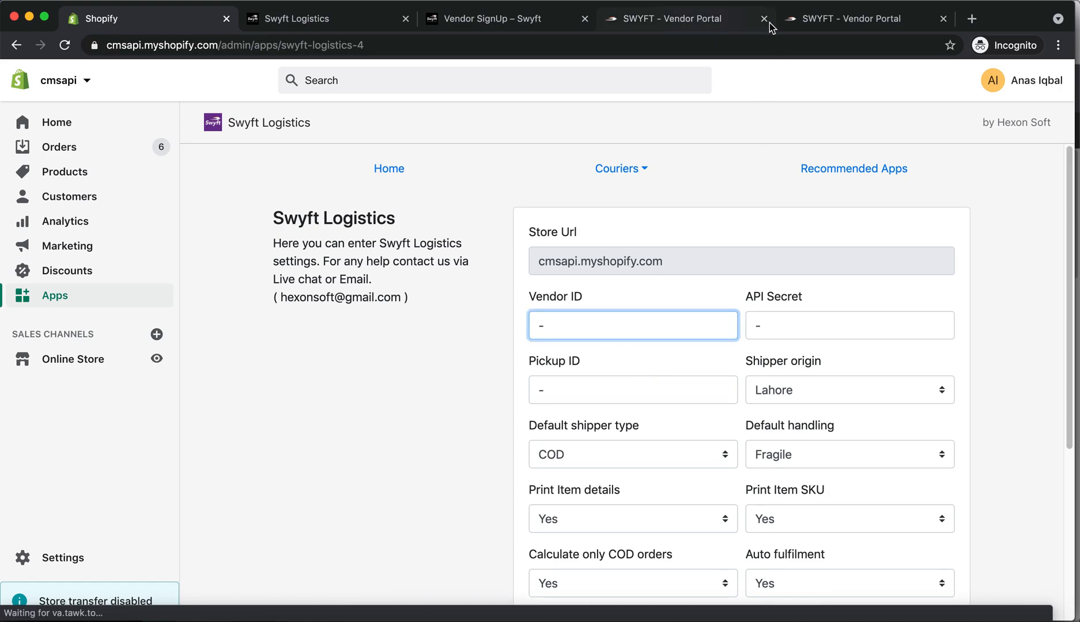
Step: Copy the Vendor ID from the vendor portal's API Management page into the Vendor ID field of the Shopify app settings
left_click(835, 19)
left_click_drag(319, 282, 459, 280)
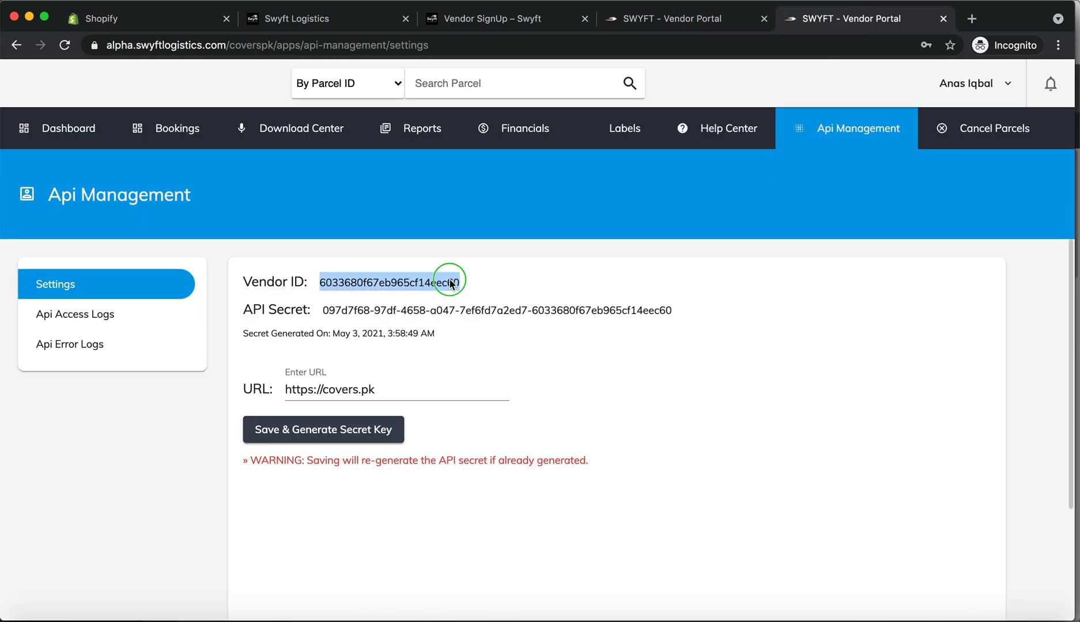
right_click(460, 281)
left_click(465, 309)
left_click(148, 18)
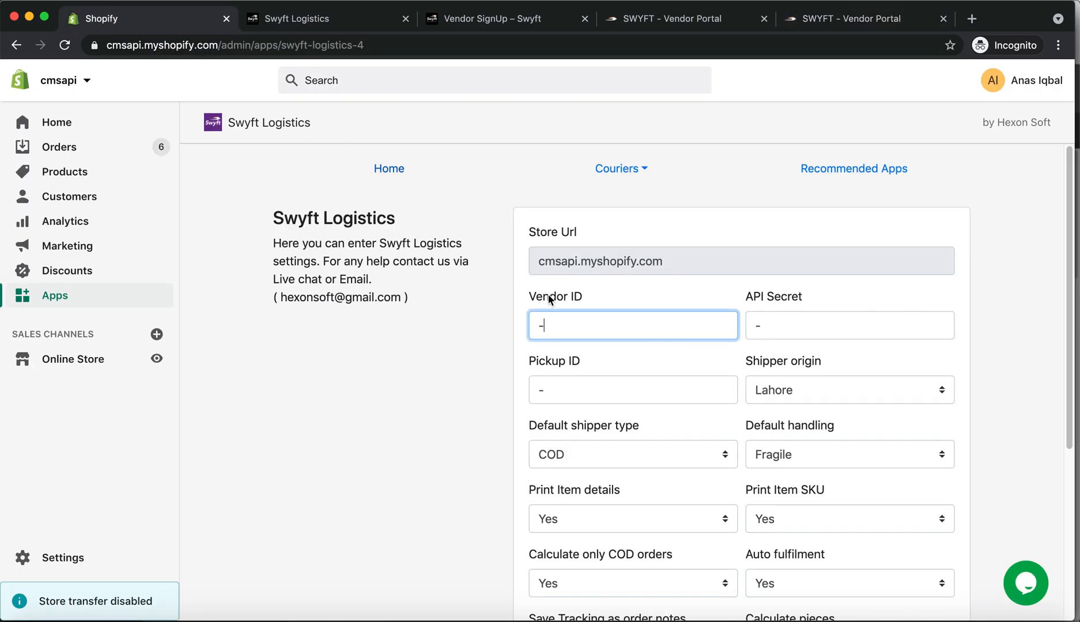
double_click(571, 325)
key("cmd+v")
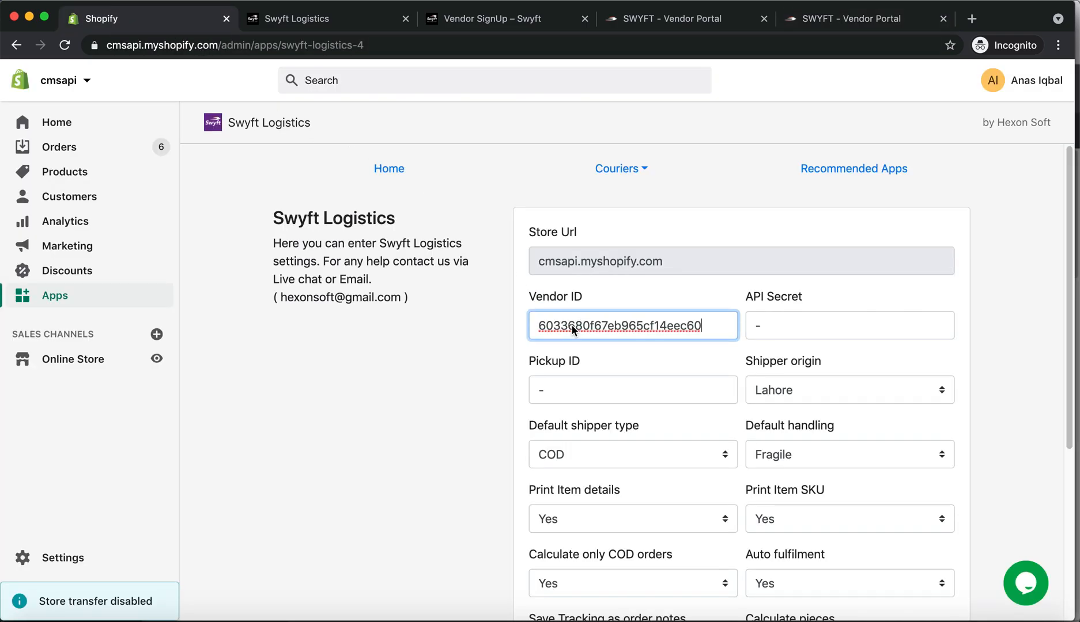
Step: Copy the API secret from the vendor portal's API Management page into the API Secret field of the Shopify app settings
left_click(853, 18)
left_click_drag(322, 310, 671, 310)
right_click(660, 306)
left_click(684, 337)
left_click(147, 19)
double_click(784, 325)
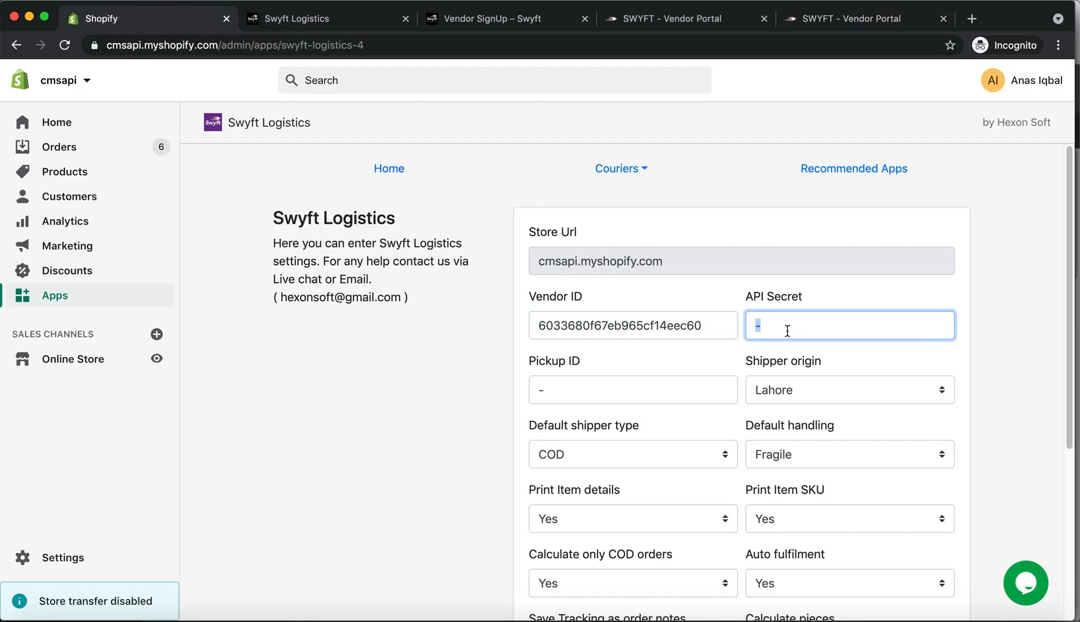
key("cmd+v")
left_click(574, 362)
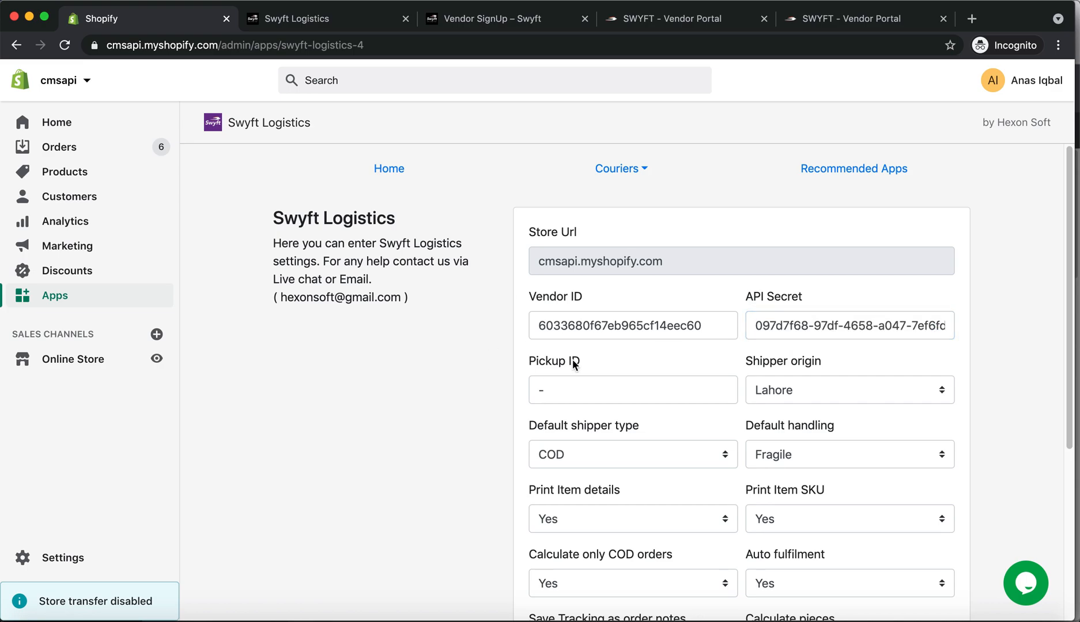
Step: Copy the Lahore location's pickup ID from Pickup Locations in the vendor portal profile into the Pickup ID field of the Shopify app settings
left_click(860, 21)
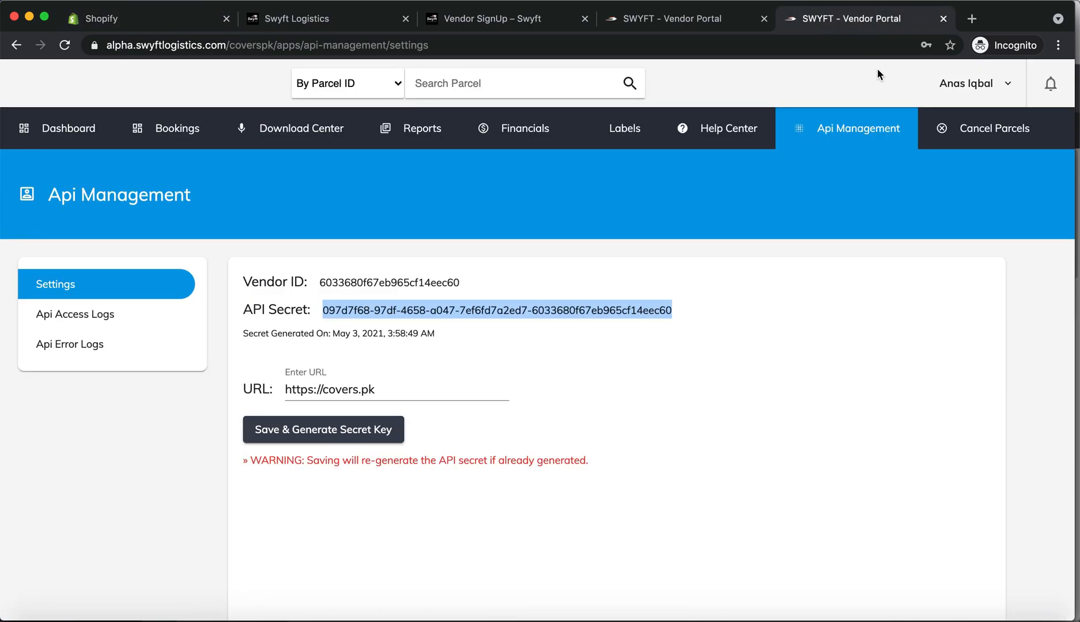
left_click(976, 95)
left_click(977, 141)
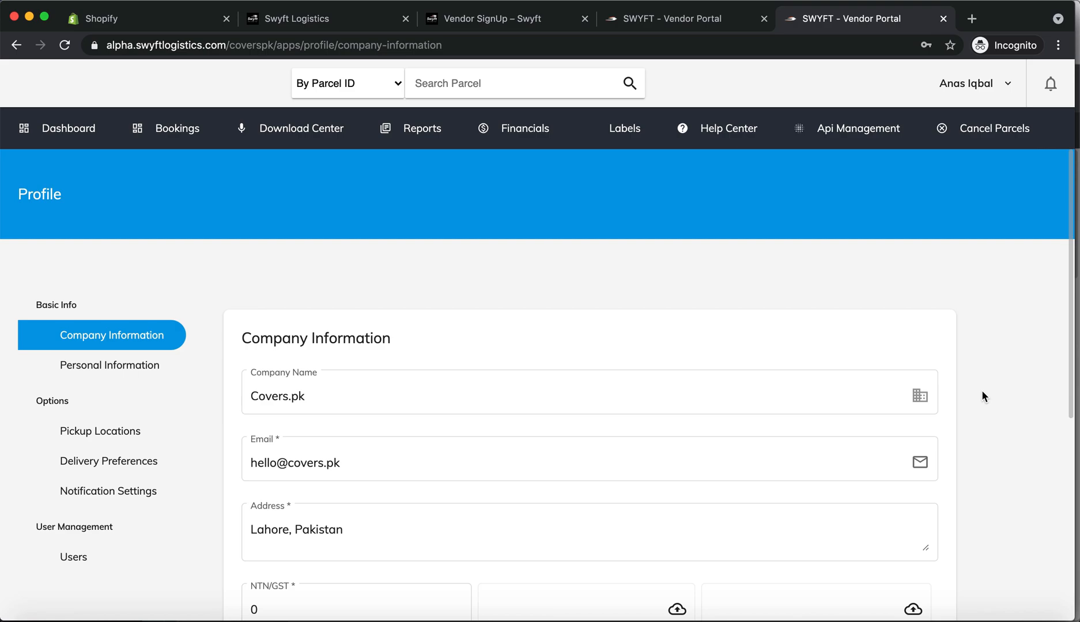
left_click(131, 435)
left_click_drag(504, 398, 554, 399)
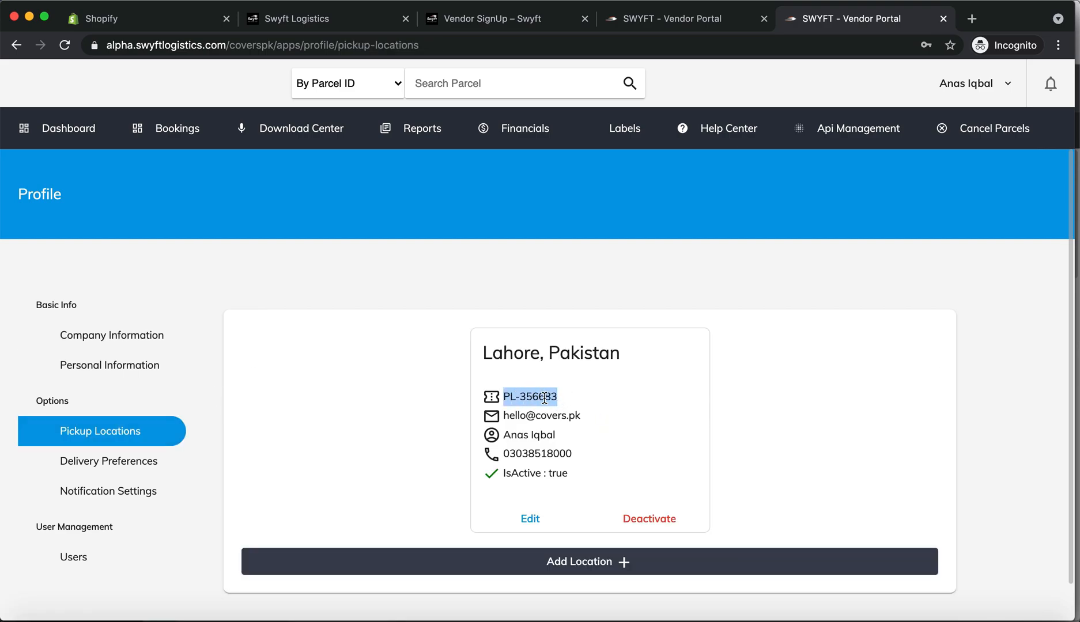
right_click(558, 405)
left_click(571, 428)
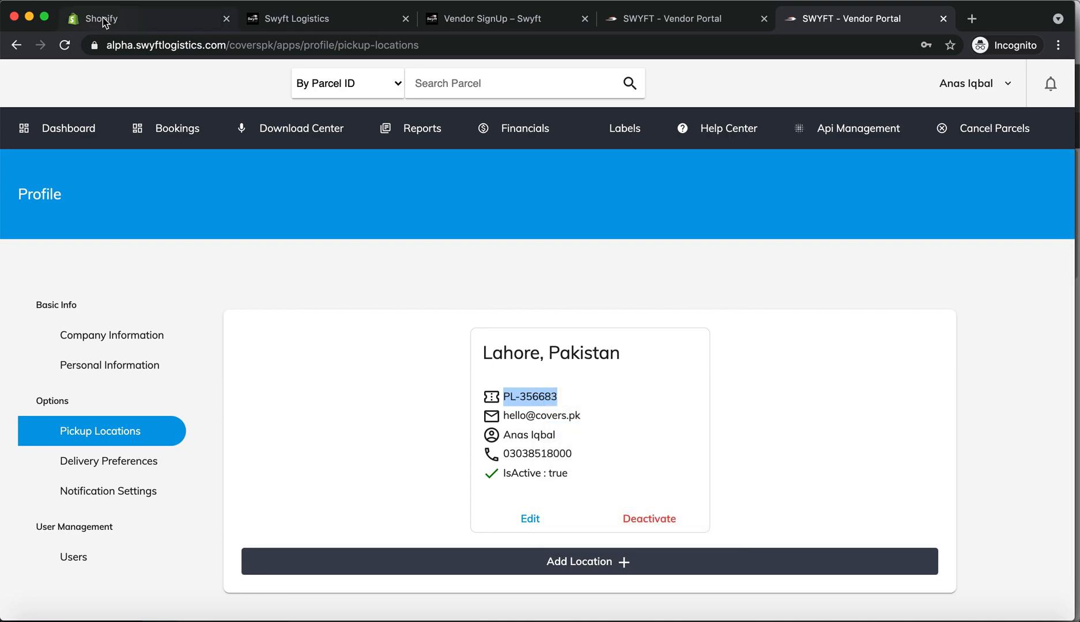
left_click(101, 19)
double_click(581, 398)
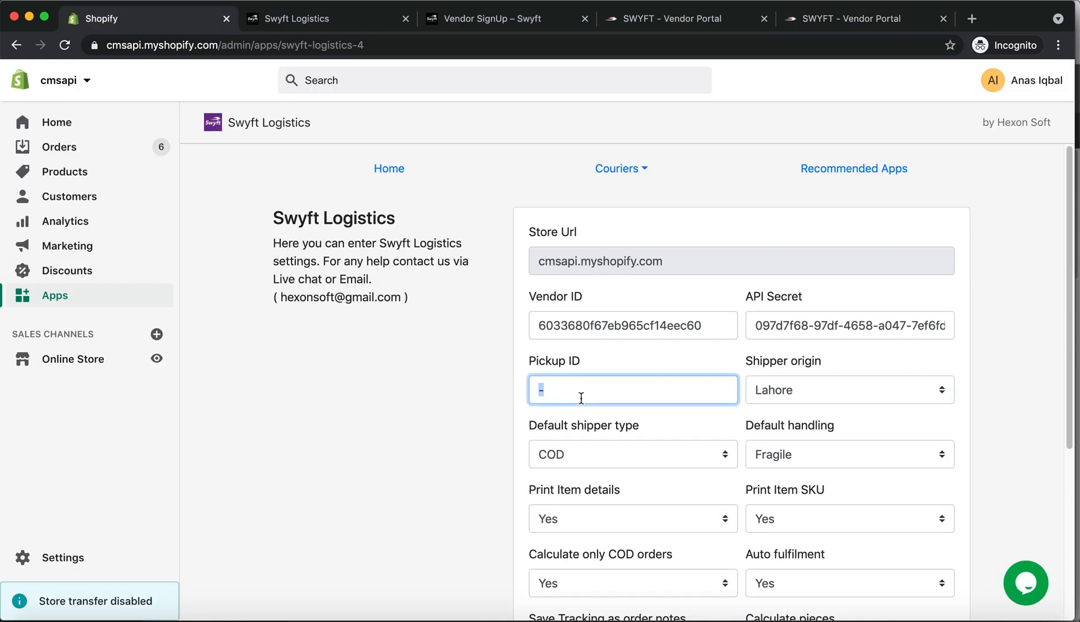
key("super+v")
Step: Examine the Shipper origin and Default shipper type options, keeping Lahore and COD, and look over the booking settings below
left_click(797, 390)
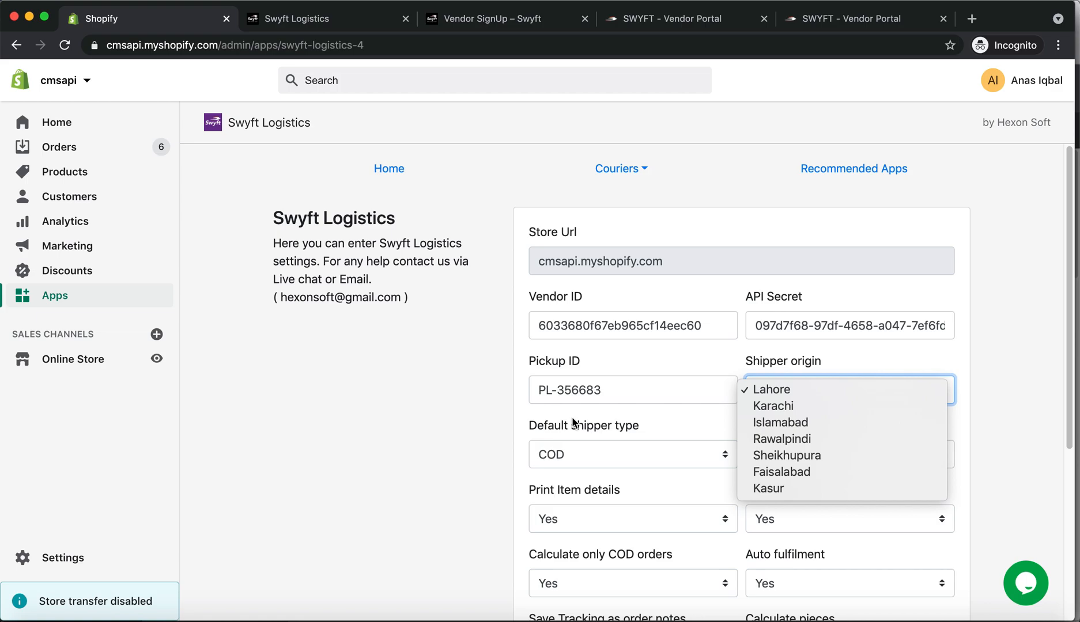
left_click(488, 434)
scroll(500, 458, "down", 1)
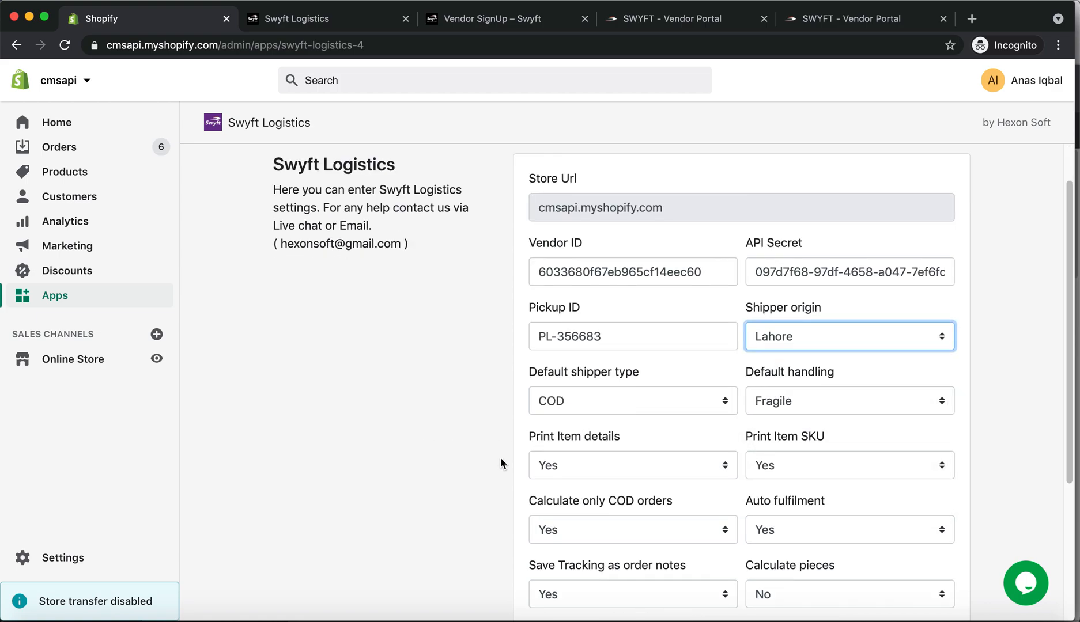
scroll(506, 435, "down", 1)
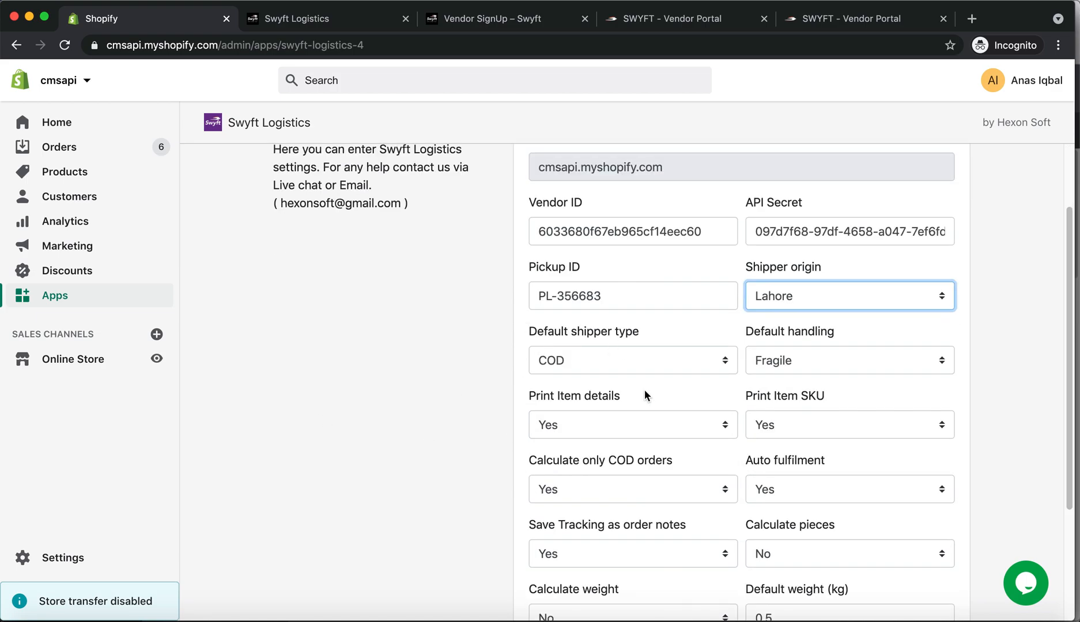
left_click(566, 362)
left_click(499, 360)
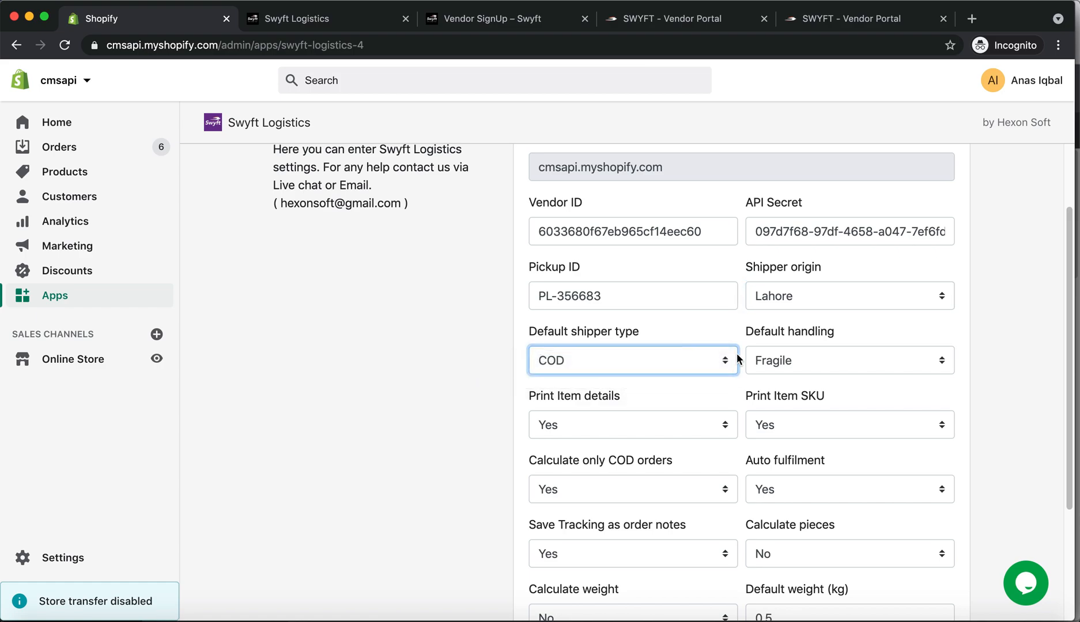
scroll(516, 414, "down", 1)
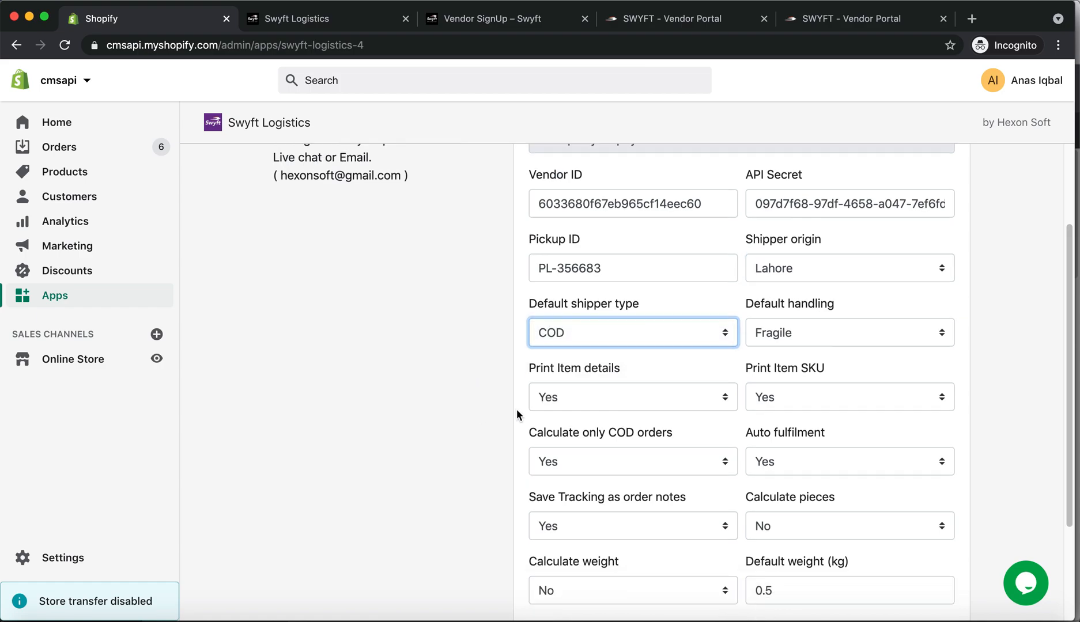
Step: Examine the Print Item details, Calculate only COD orders and Auto fulfilment options, keeping Yes, and look over the remaining booking settings
left_click(651, 399)
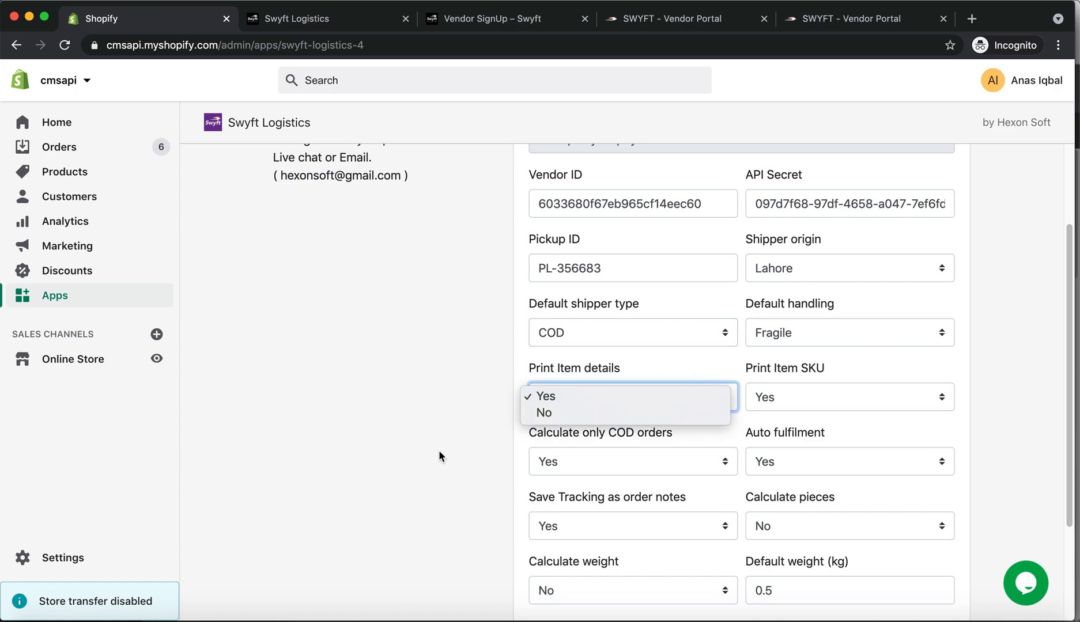
left_click(461, 446)
scroll(494, 453, "down", 1)
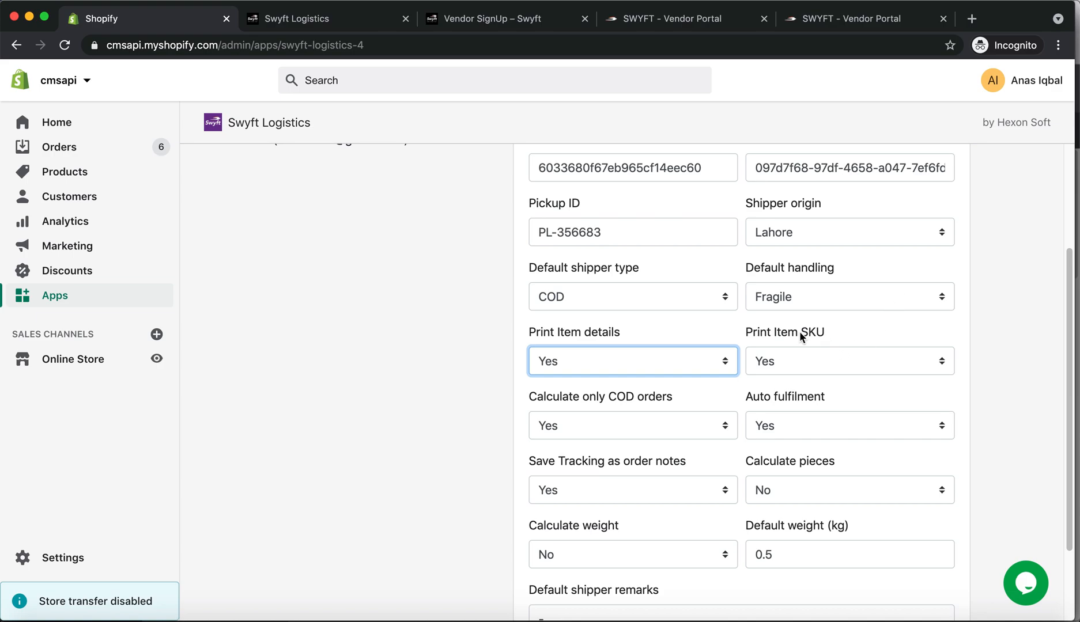
scroll(492, 442, "down", 1)
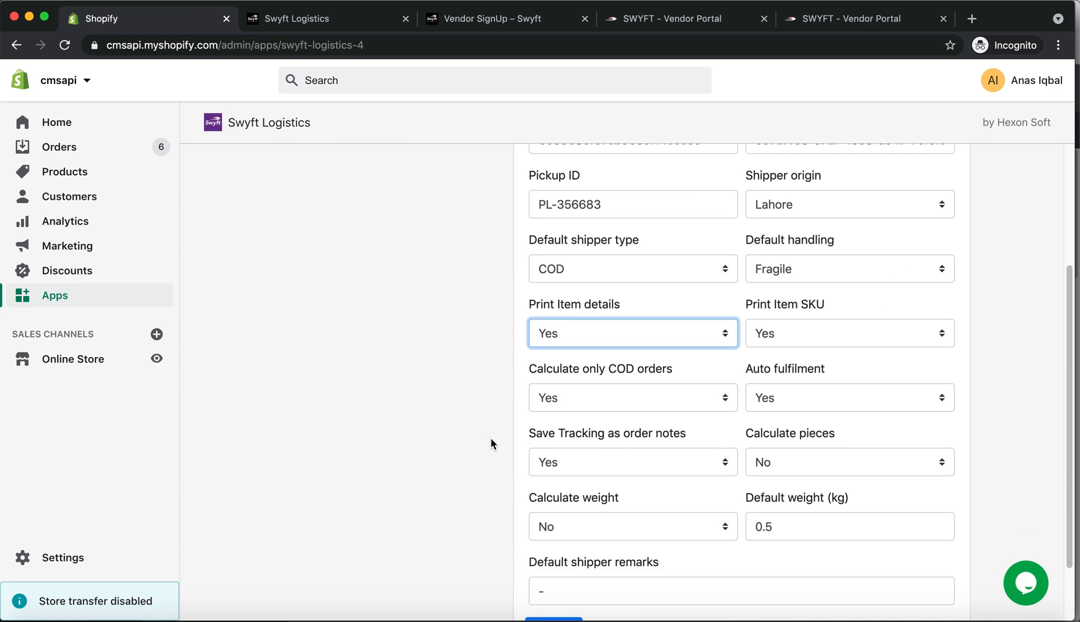
left_click(569, 401)
left_click(434, 412)
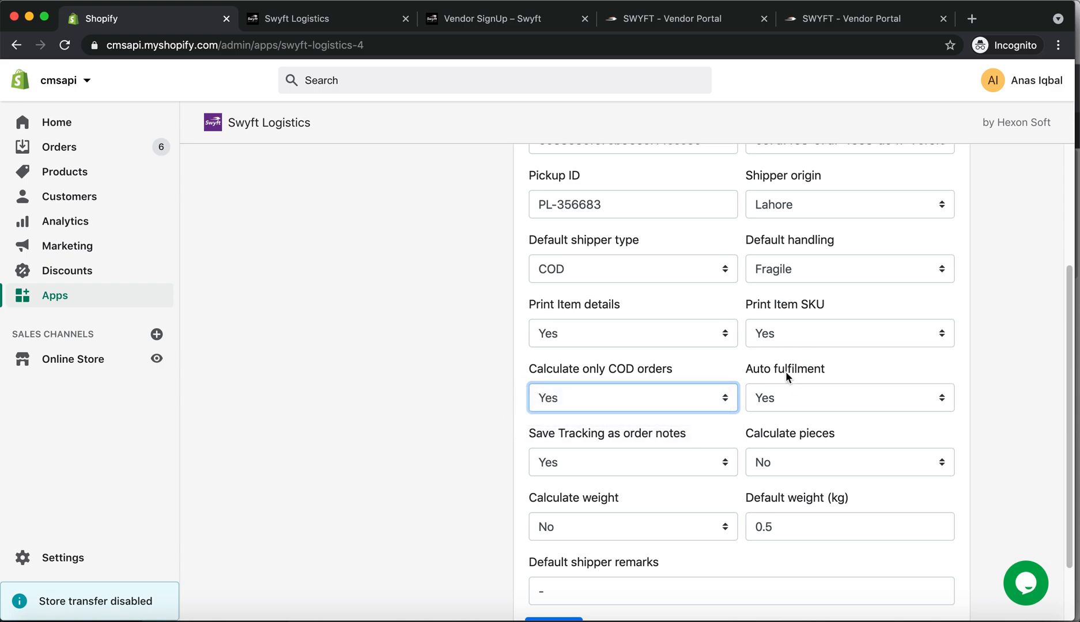
left_click(776, 398)
left_click(794, 399)
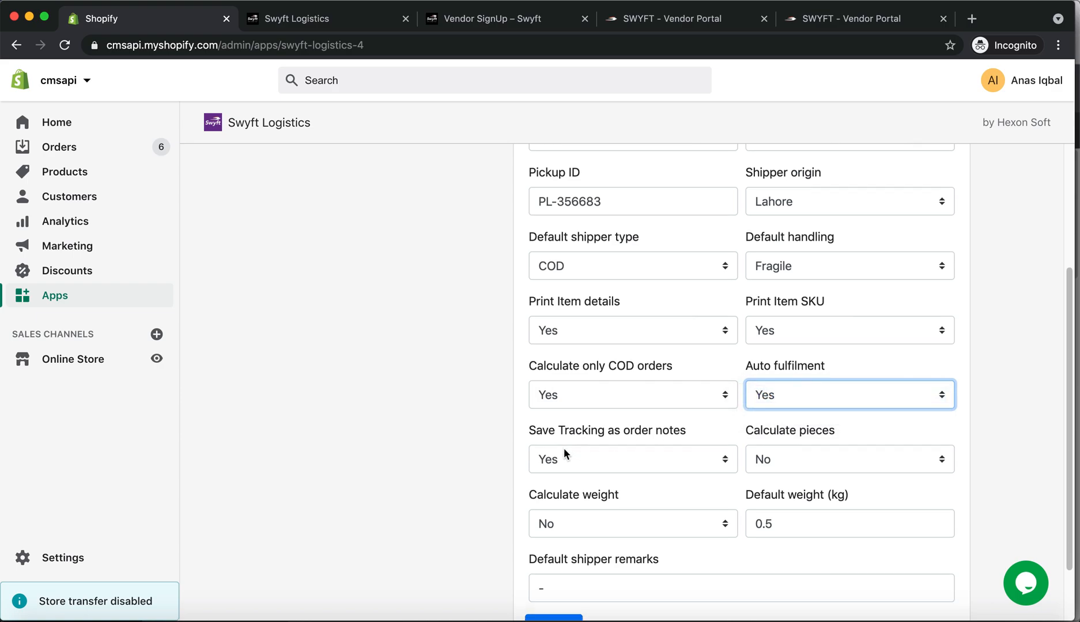
scroll(567, 445, "down", 1)
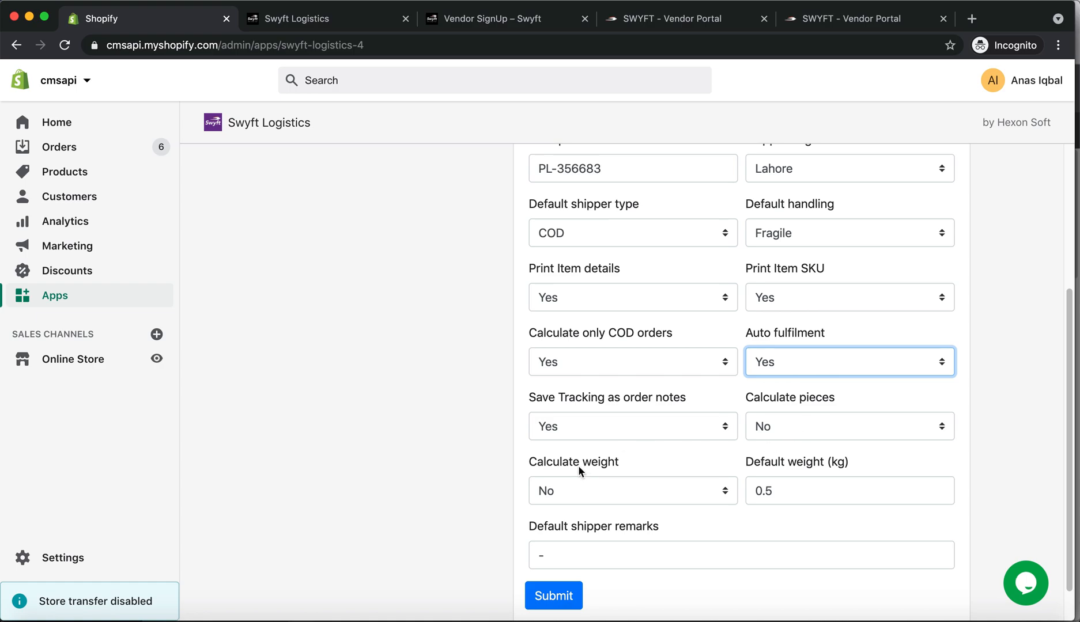
scroll(587, 474, "down", 1)
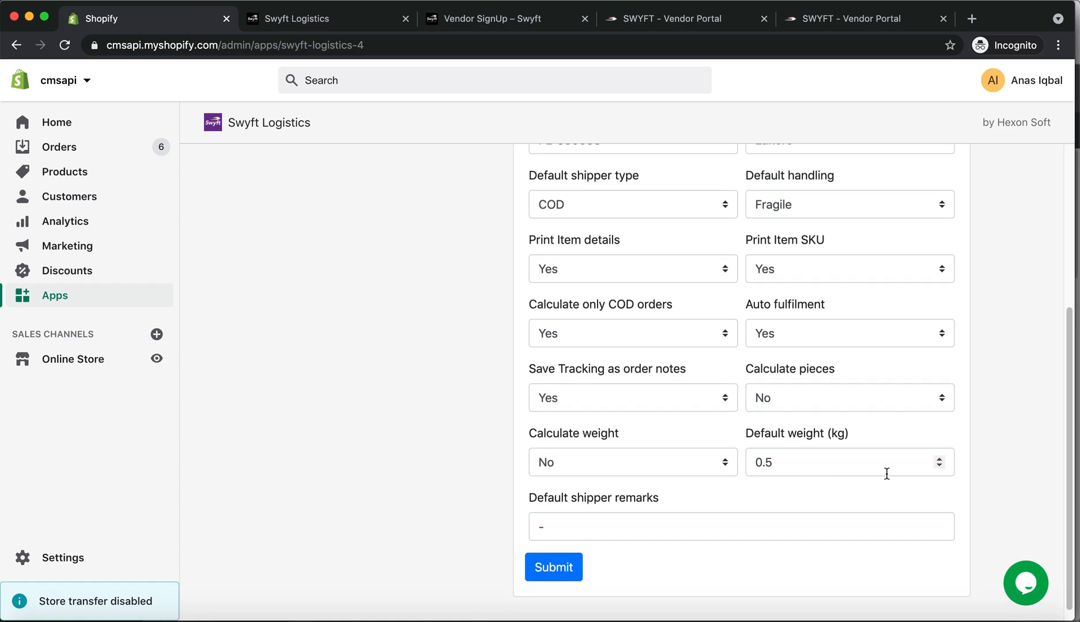
Step: Set the default shipper remarks to "Call the customer then deliver" and submit the app settings
left_click(831, 460)
key("Tab")
key("BackSpace")
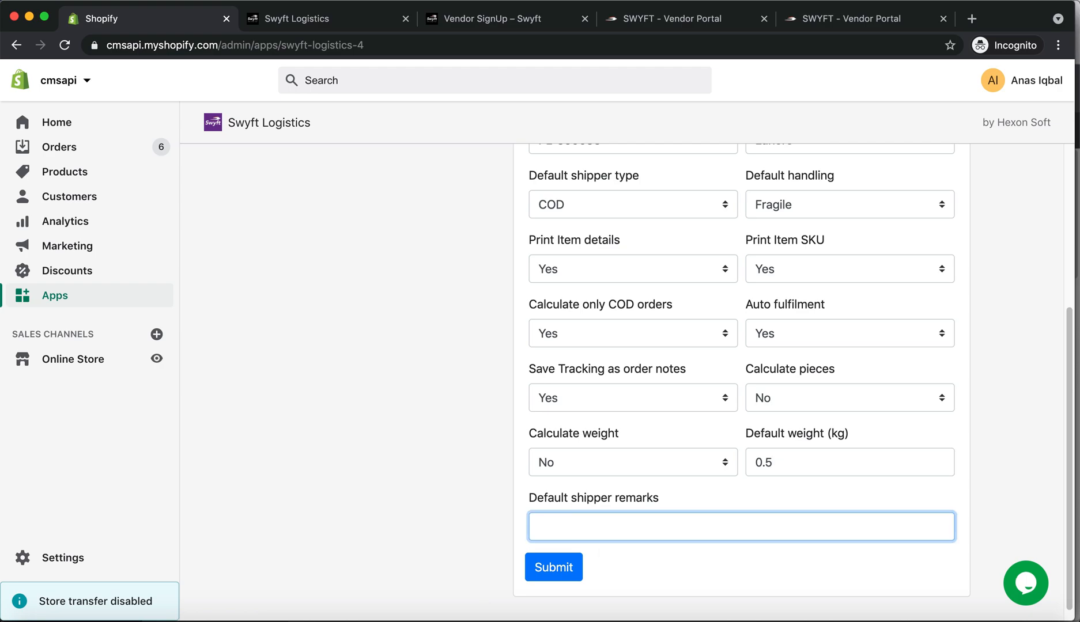
type("Call the customer then deliver")
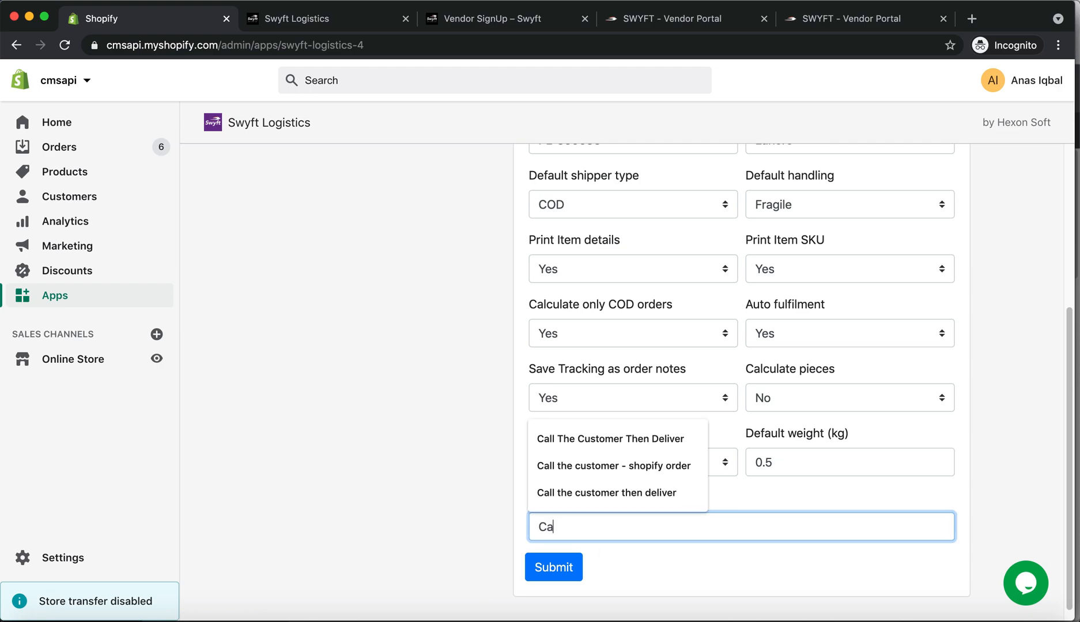
left_click(604, 491)
left_click(679, 537)
scroll(677, 538, "up", 5)
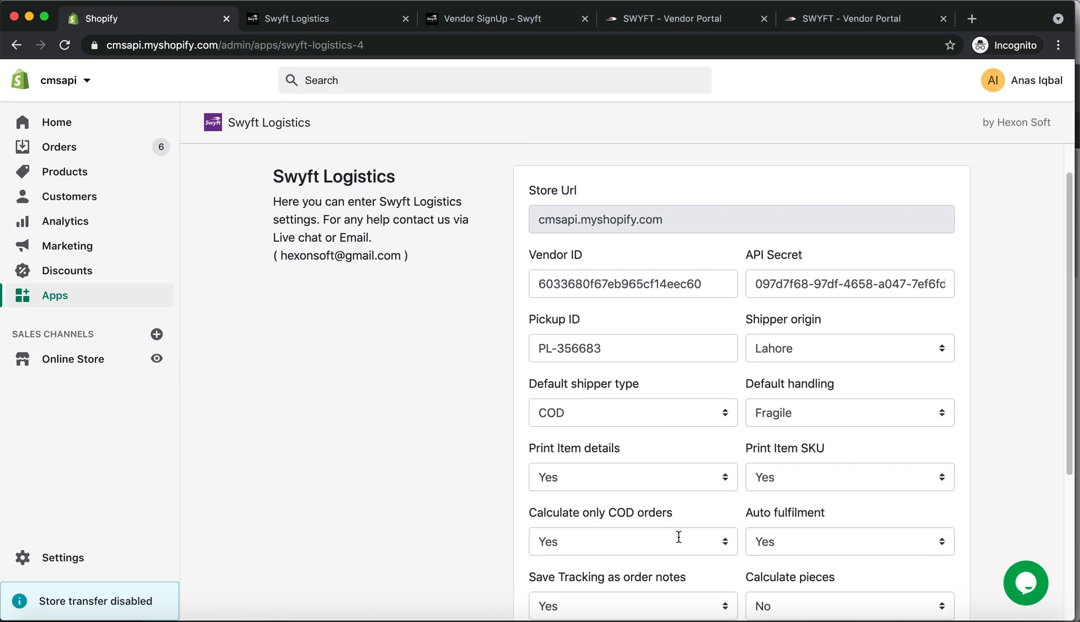
scroll(434, 429, "down", 5)
left_click(572, 558)
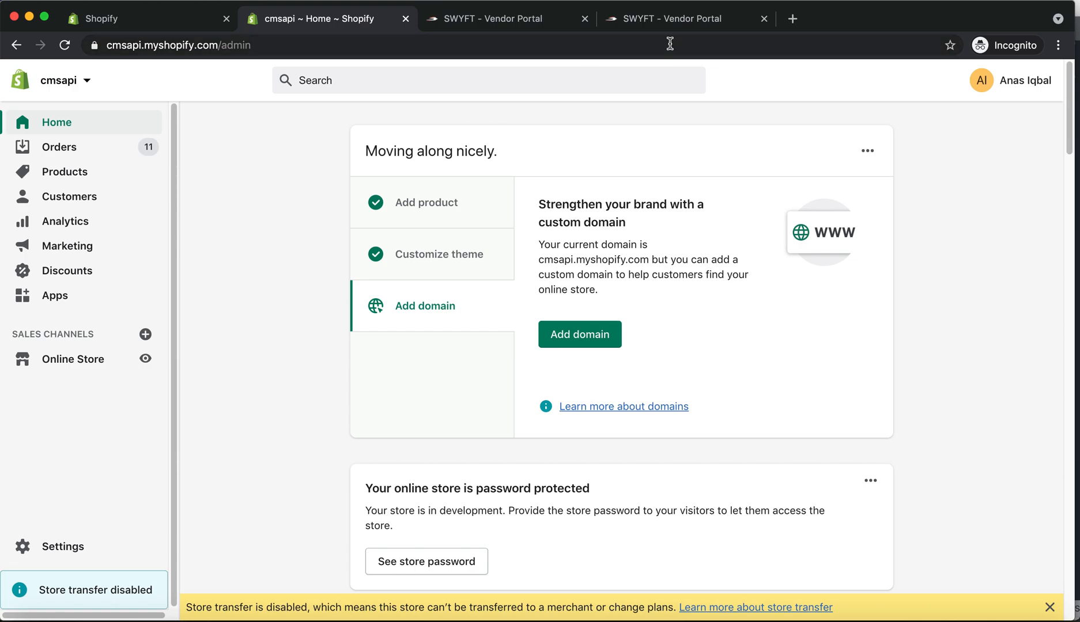
Step: Open the Shopify orders list and select the five most recent unfulfilled orders
left_click(680, 21)
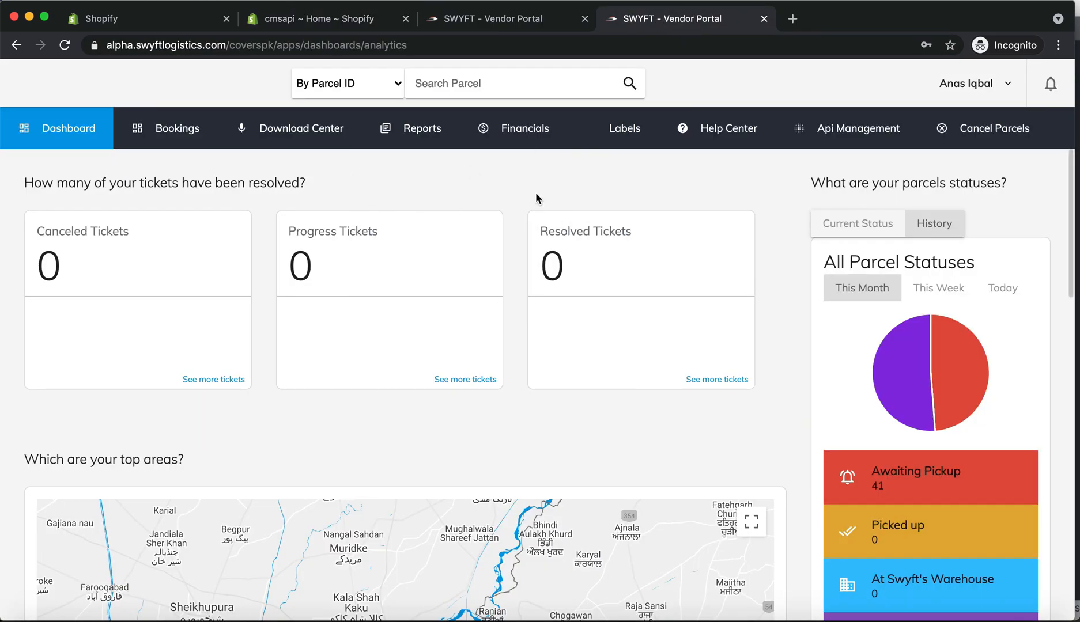
left_click(345, 23)
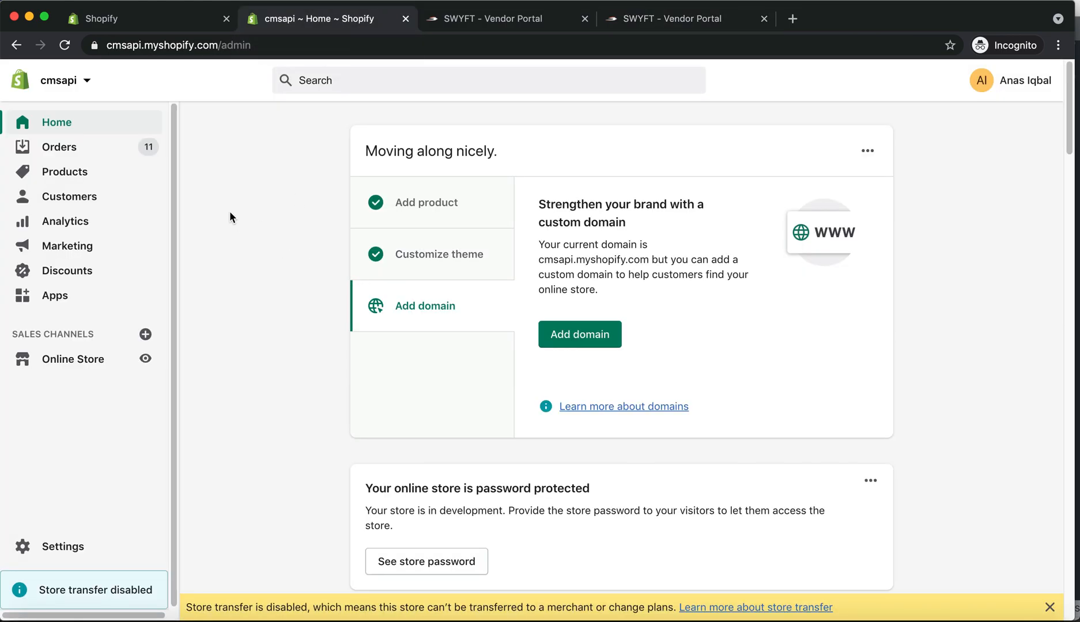
left_click(88, 149)
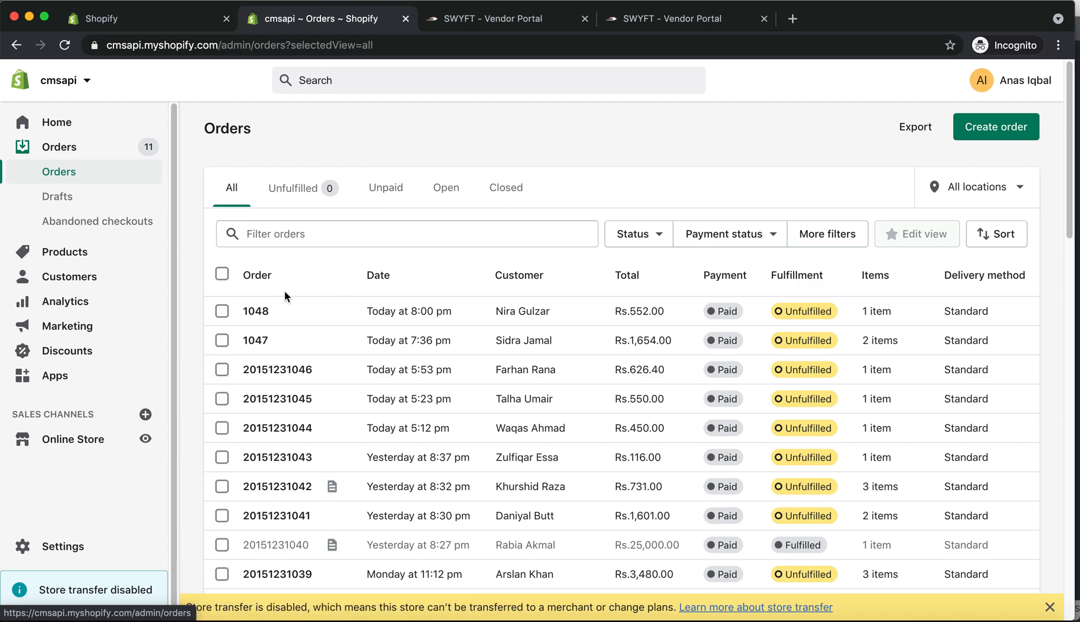
left_click(222, 311)
left_click(222, 341)
left_click(221, 369)
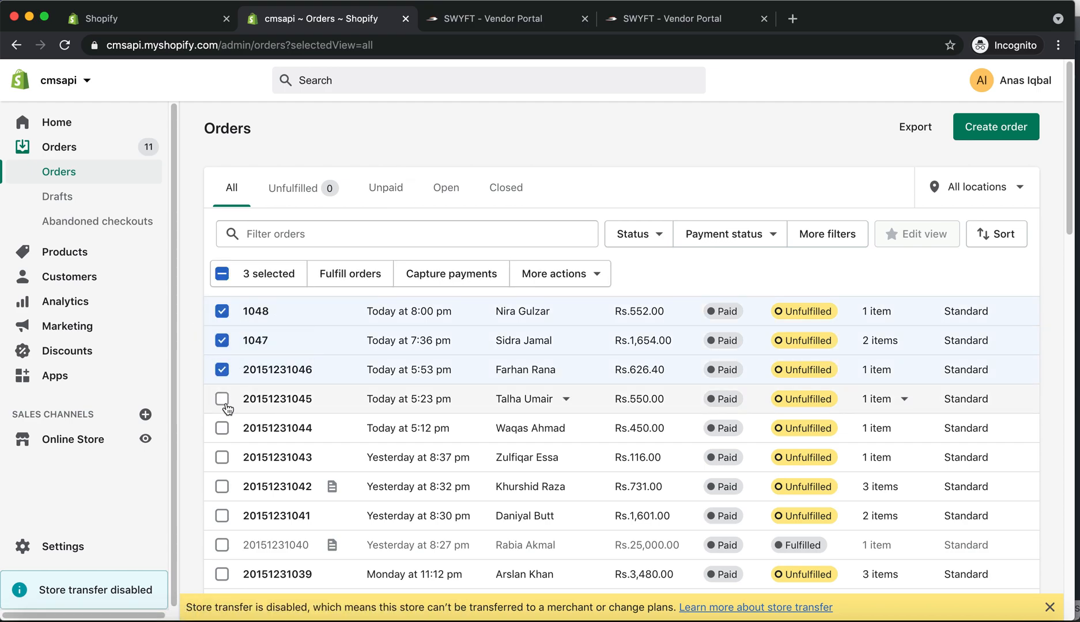
left_click(221, 398)
left_click(222, 428)
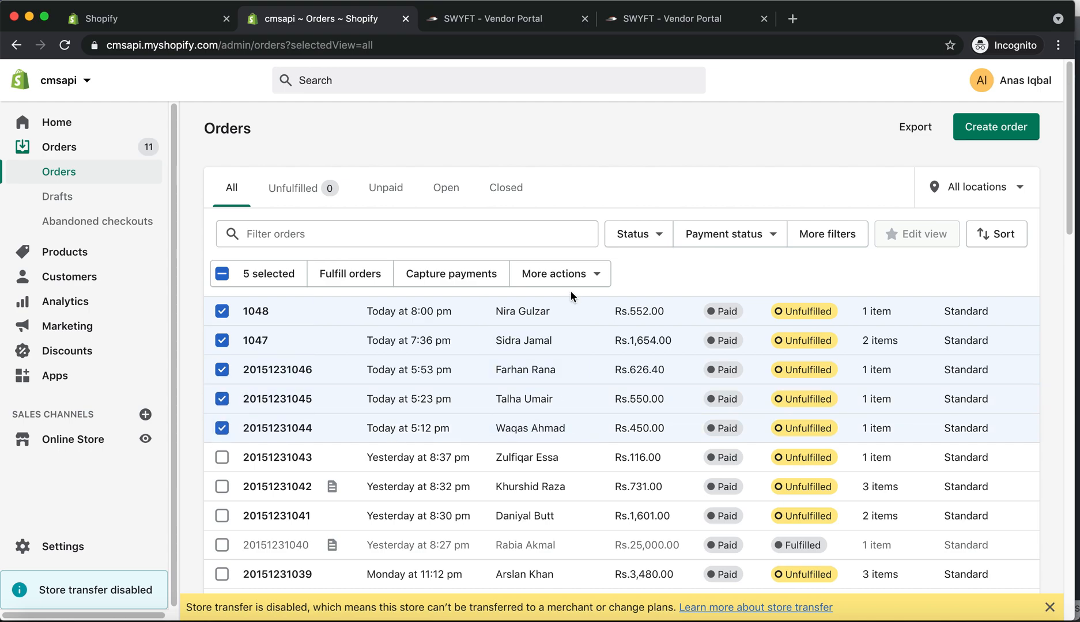
Step: Start Swyft Bulk Booking for the five selected orders
left_click(598, 281)
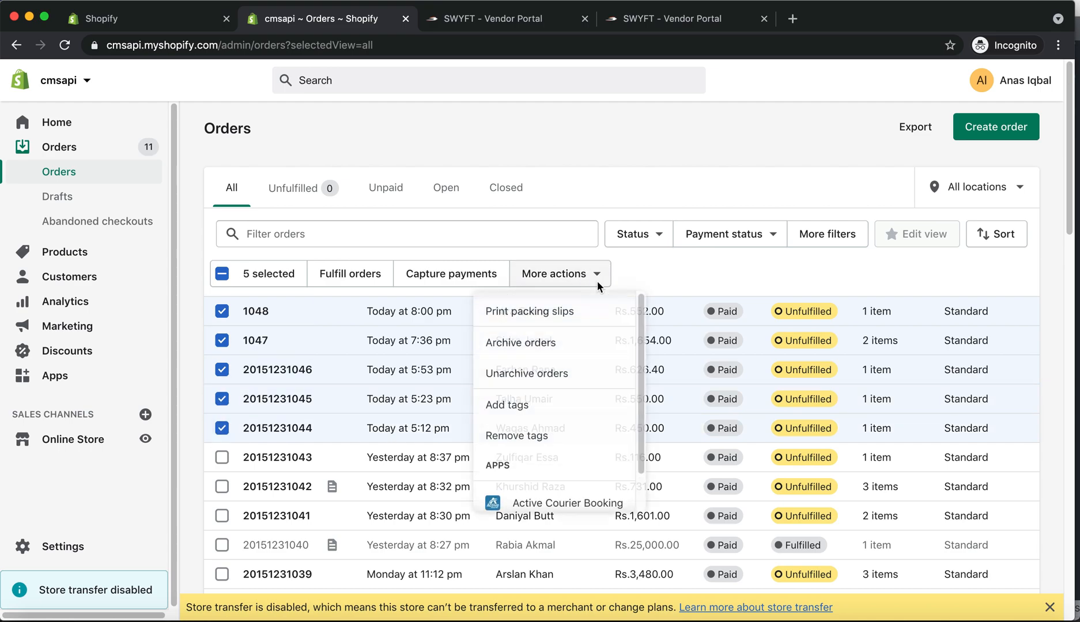
scroll(603, 390, "down", 1)
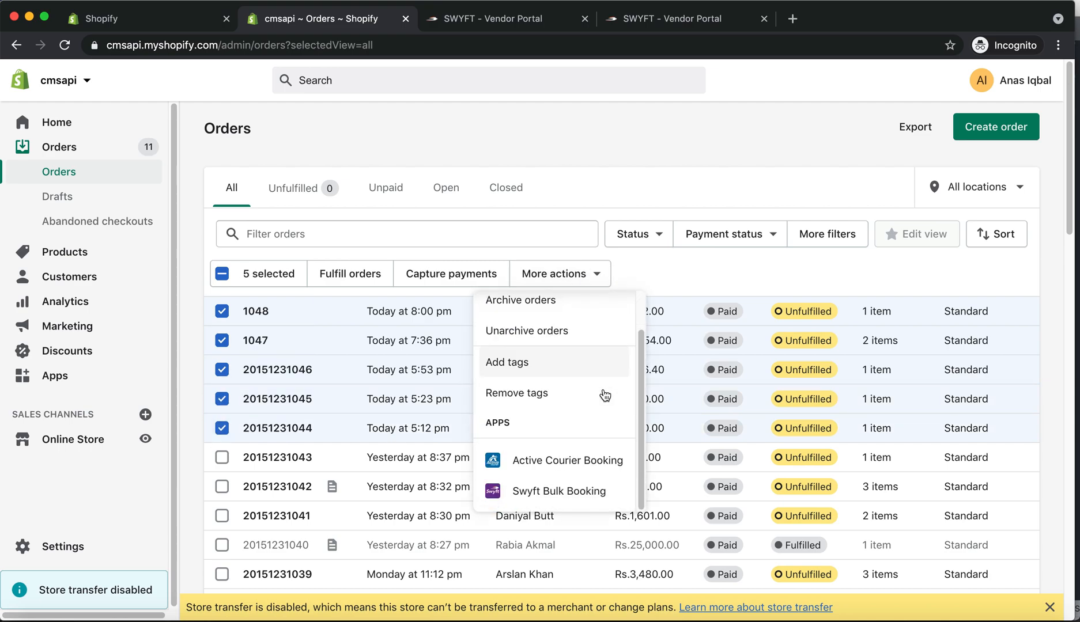
left_click(554, 499)
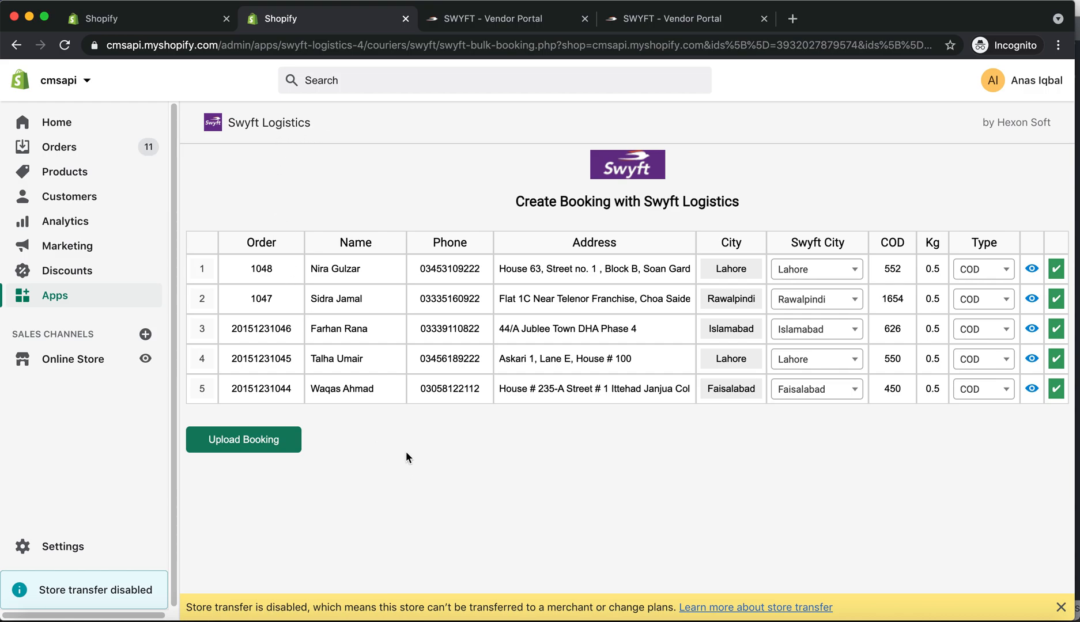
Step: Add the title "Dr" before the customer name in the first booking row, keeping its COD amount and COD type
left_click(371, 264)
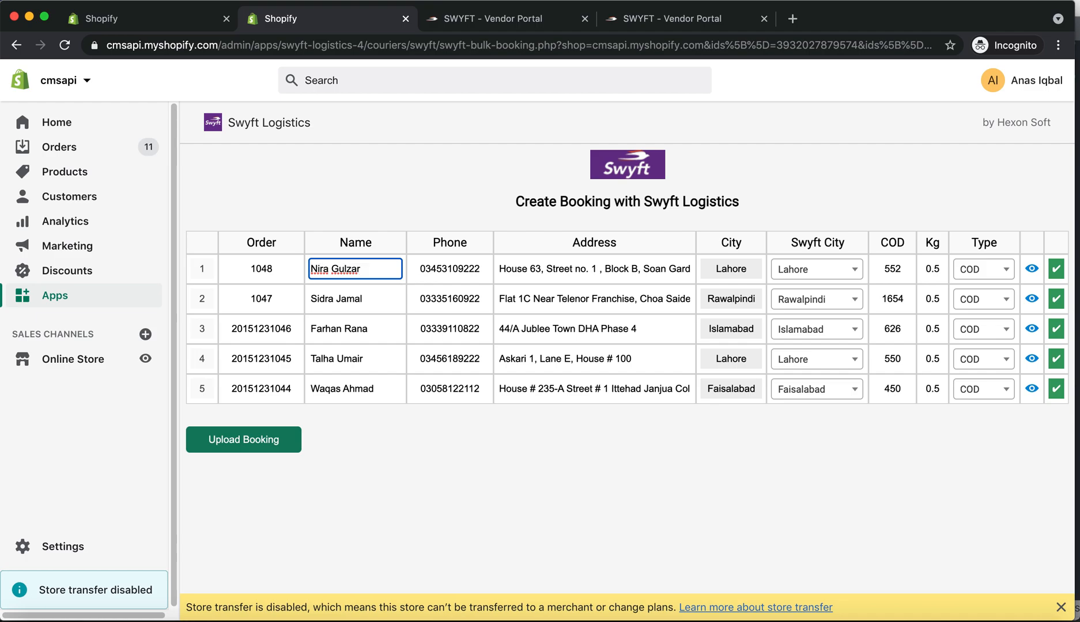
type("Dr")
left_click(894, 279)
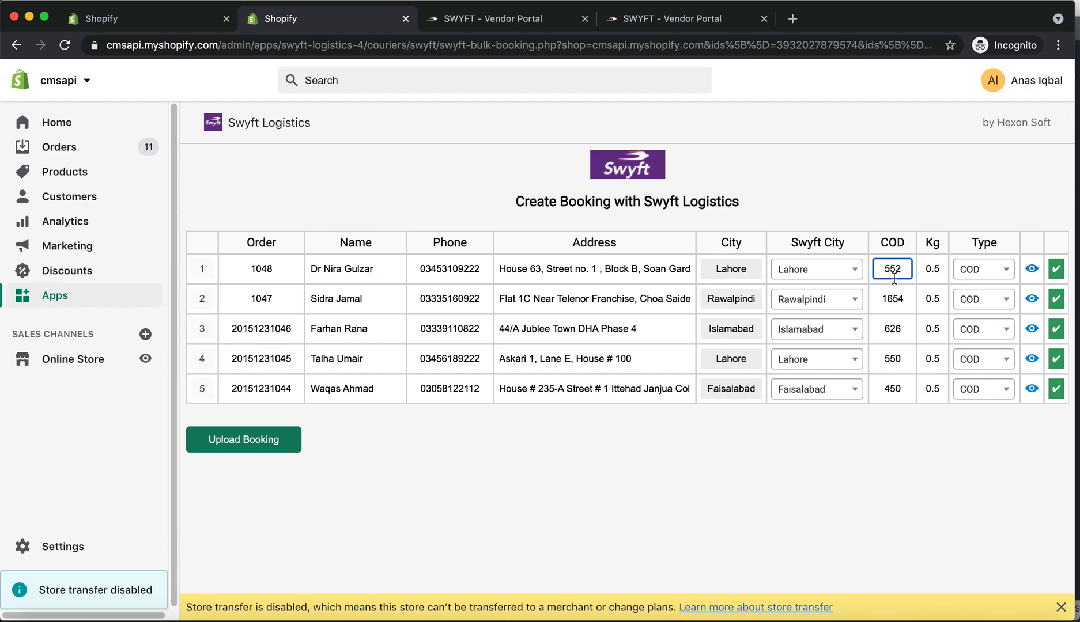
left_click(986, 271)
left_click(977, 444)
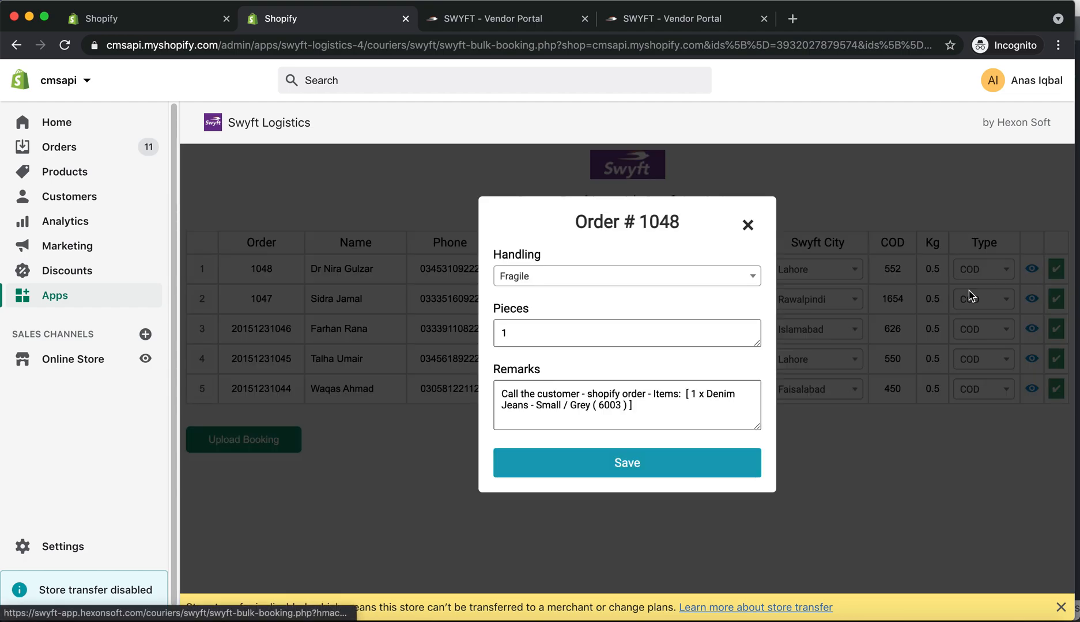
Step: Examine the first booking's handling, pieces and remarks details, and close them without saving
left_click(1031, 276)
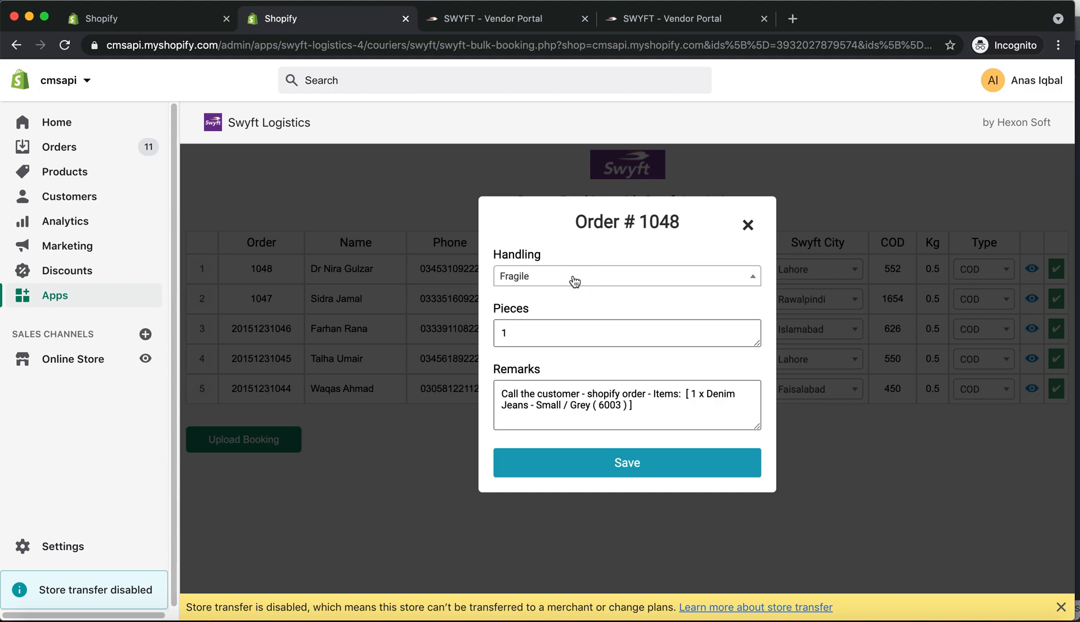
left_click(603, 334)
left_click(645, 416)
left_click_drag(683, 411, 647, 396)
left_click(649, 410)
left_click(657, 401)
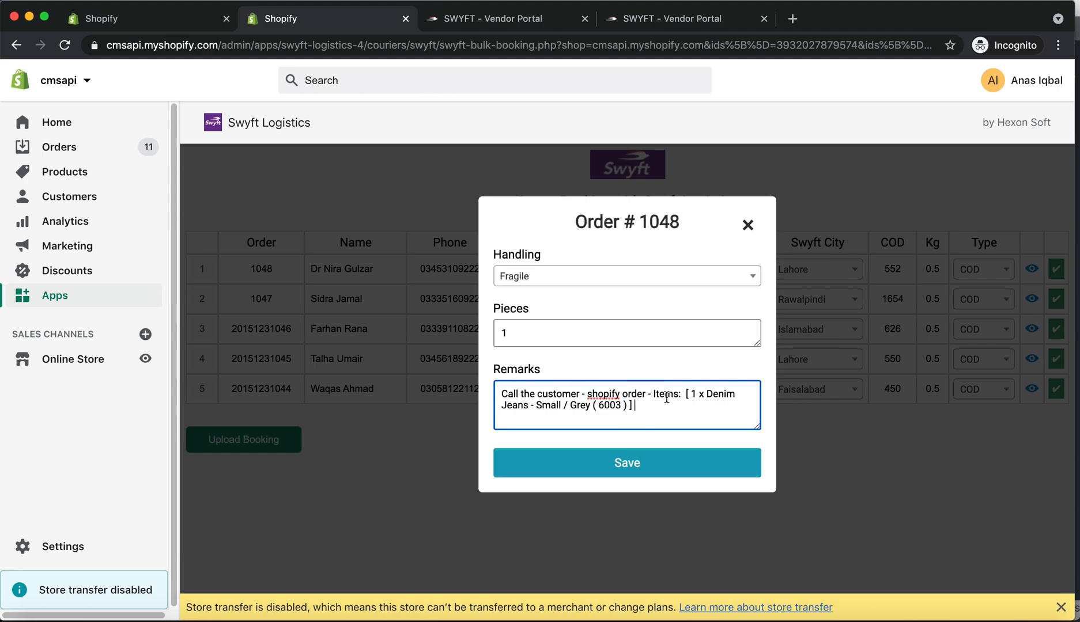
left_click_drag(708, 394, 614, 407)
left_click(669, 424)
left_click(748, 225)
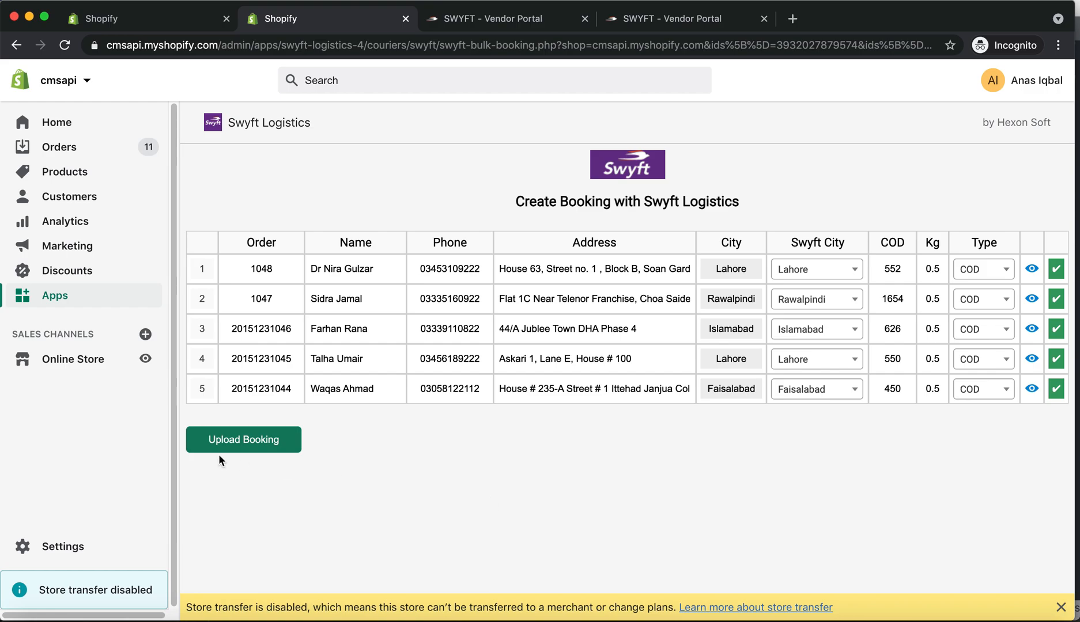
Step: Upload the five bookings to Swyft and review the booking and fulfilment status in the summary
left_click(276, 444)
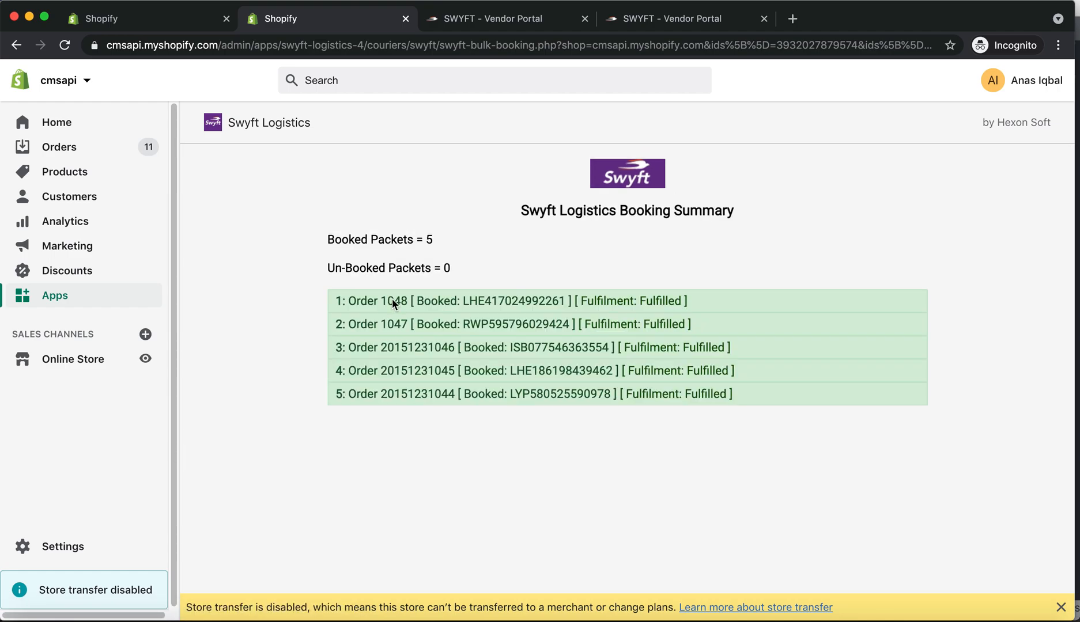
left_click_drag(329, 240, 451, 241)
left_click(461, 252)
left_click_drag(465, 301, 684, 302)
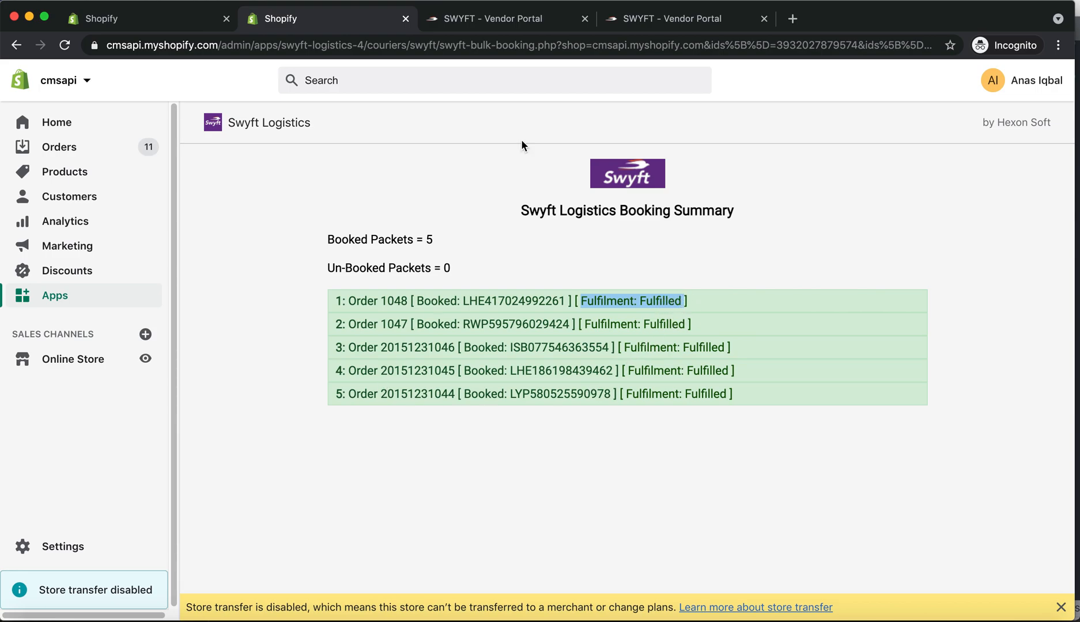
Step: Open the Not Picked Up parcel labels in the Swyft vendor portal, review the booked parcels' descriptions and select all parcels
left_click(530, 12)
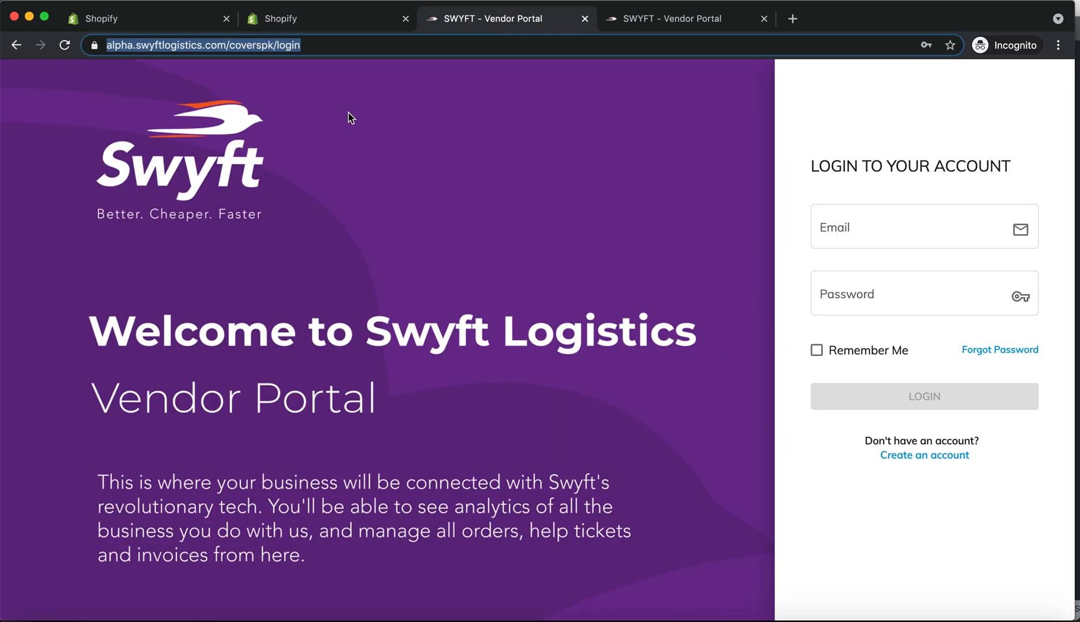
left_click(664, 23)
mouse_move(626, 124)
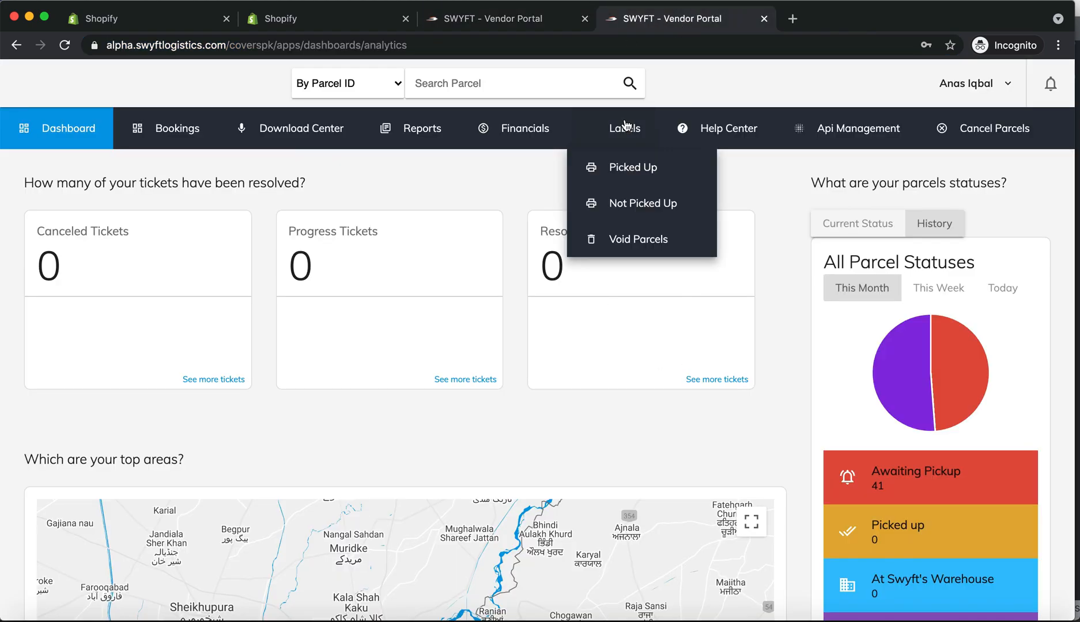
left_click(622, 203)
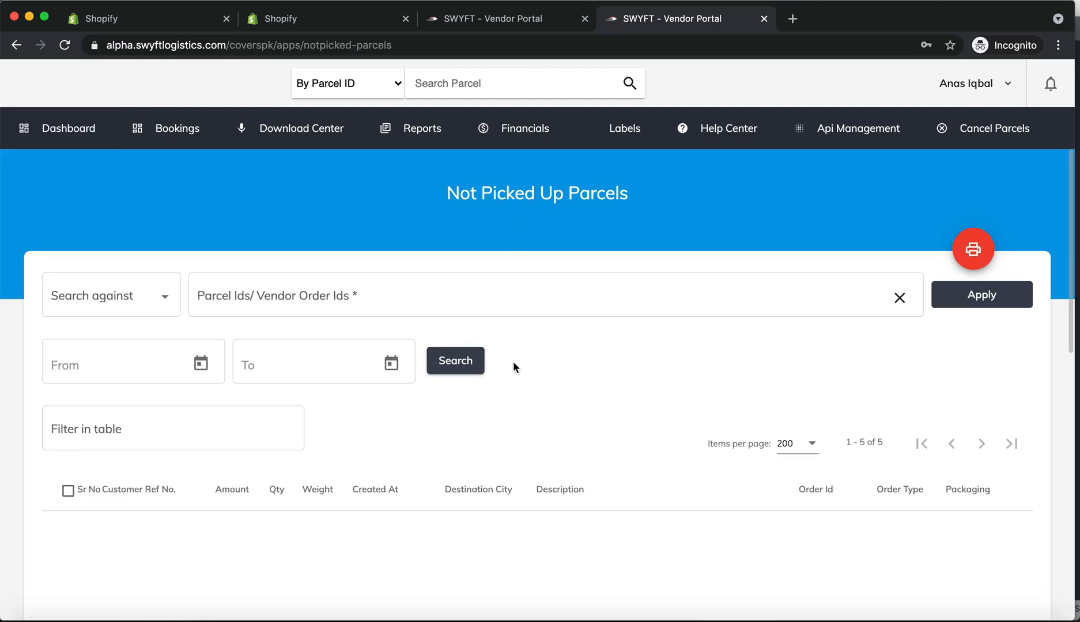
scroll(516, 356, "down", 5)
scroll(485, 350, "down", 1)
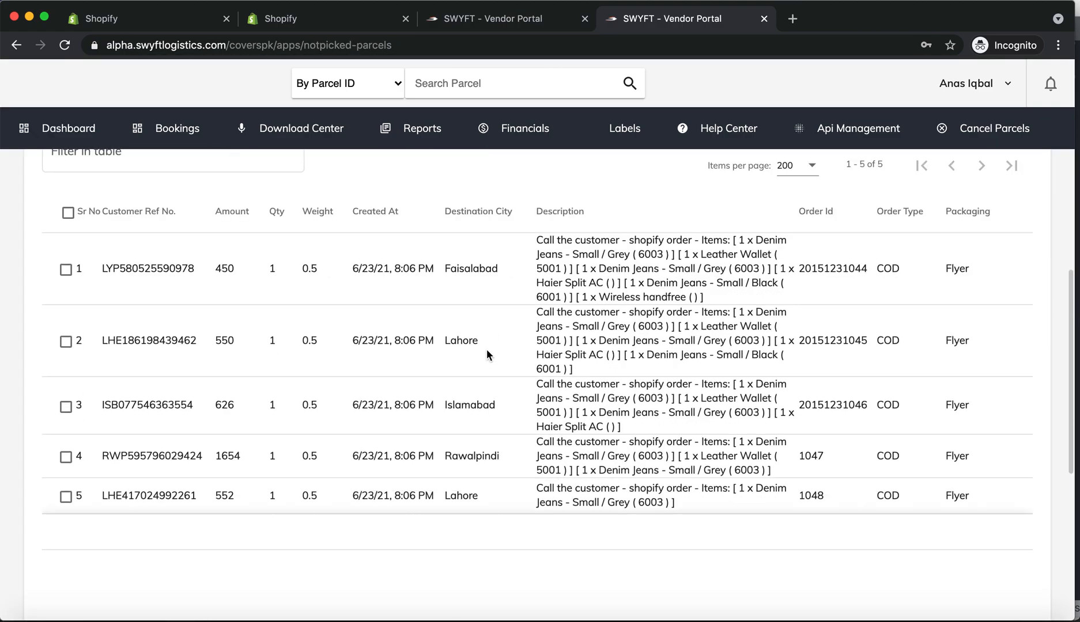
scroll(262, 247, "down", 1)
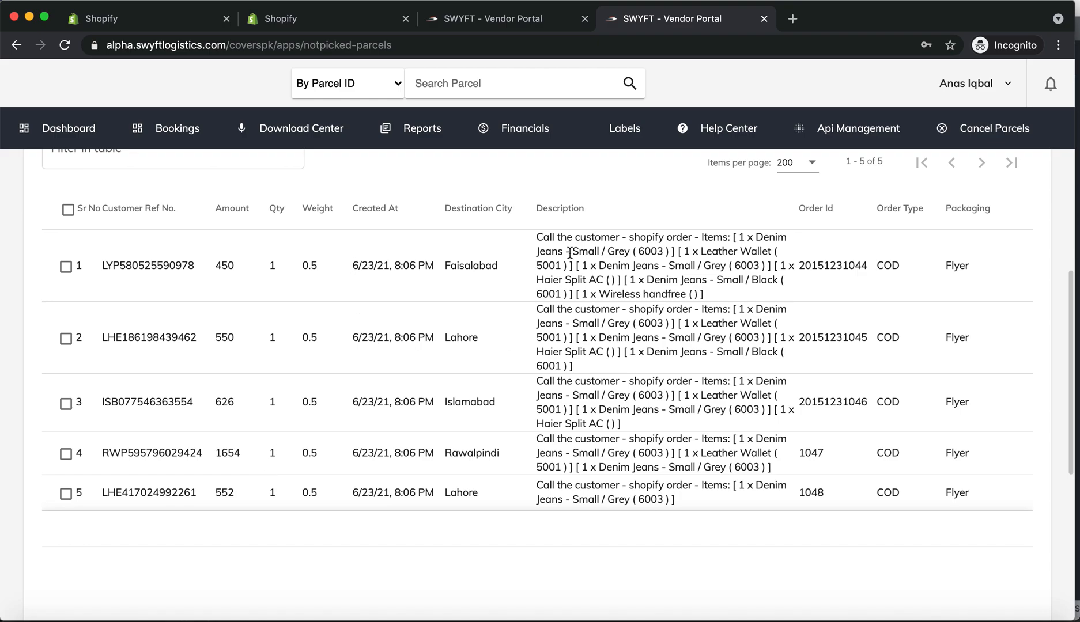
left_click_drag(537, 236, 727, 294)
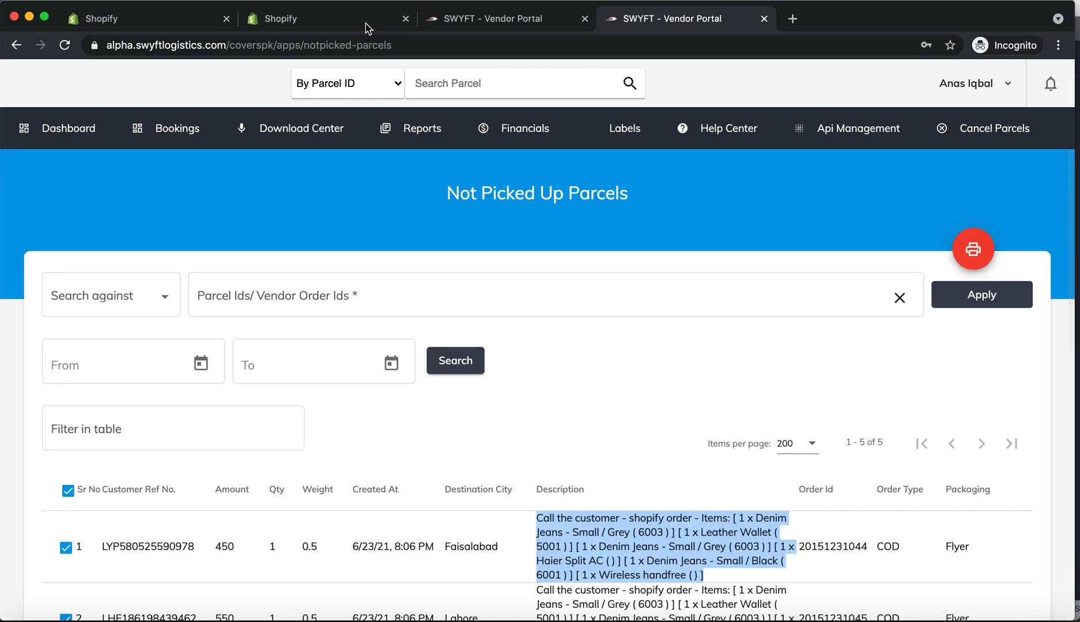
Step: Return to the Shopify orders list and check the fulfillment status and notes of the booked orders
left_click(345, 19)
left_click(78, 146)
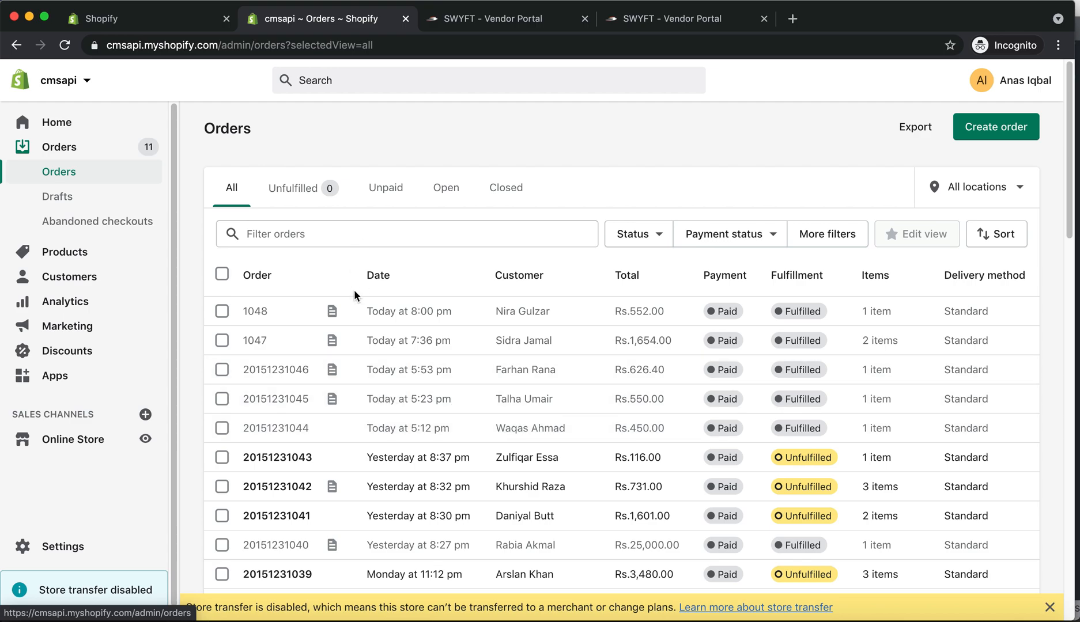
mouse_move(333, 316)
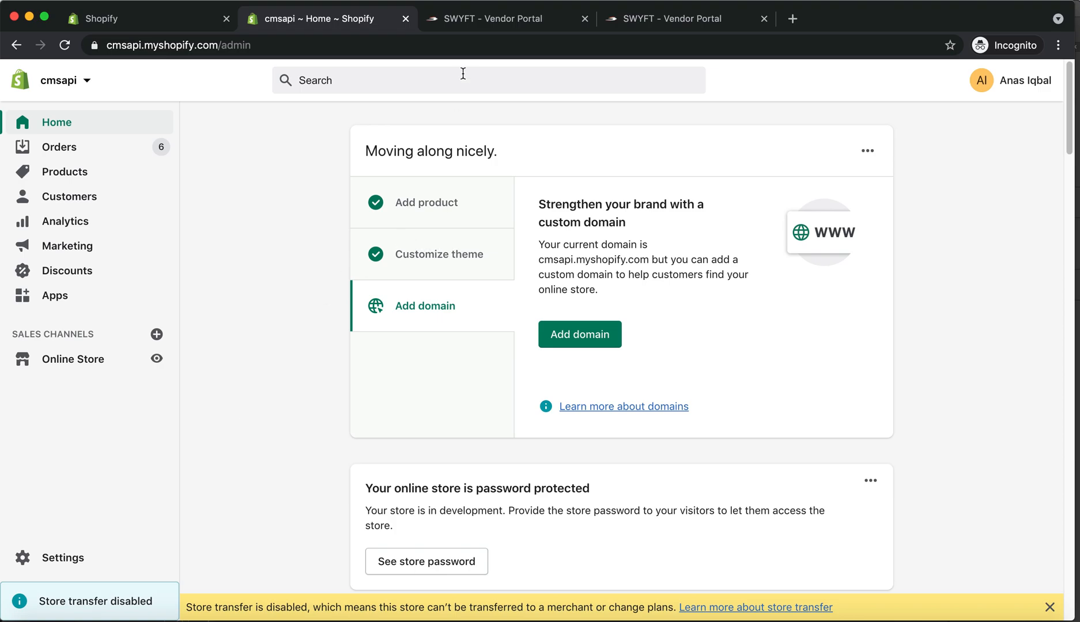
Step: Open the newest unfulfilled order, for the Small / Grey Denim Jeans, from the orders list and start a Swyft Booking for it
left_click(81, 149)
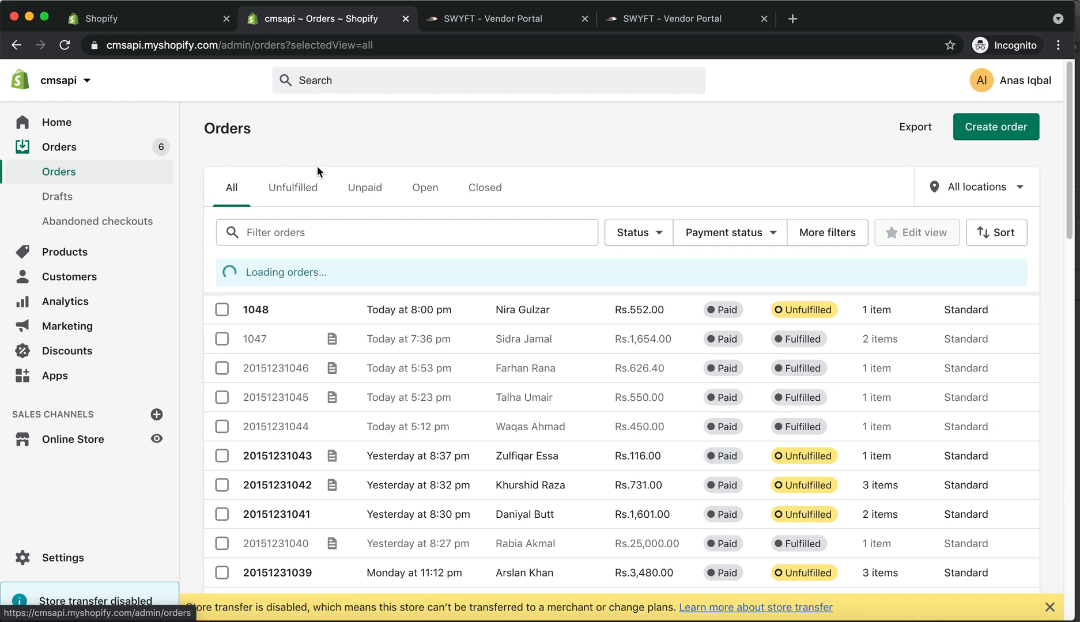
left_click(258, 314)
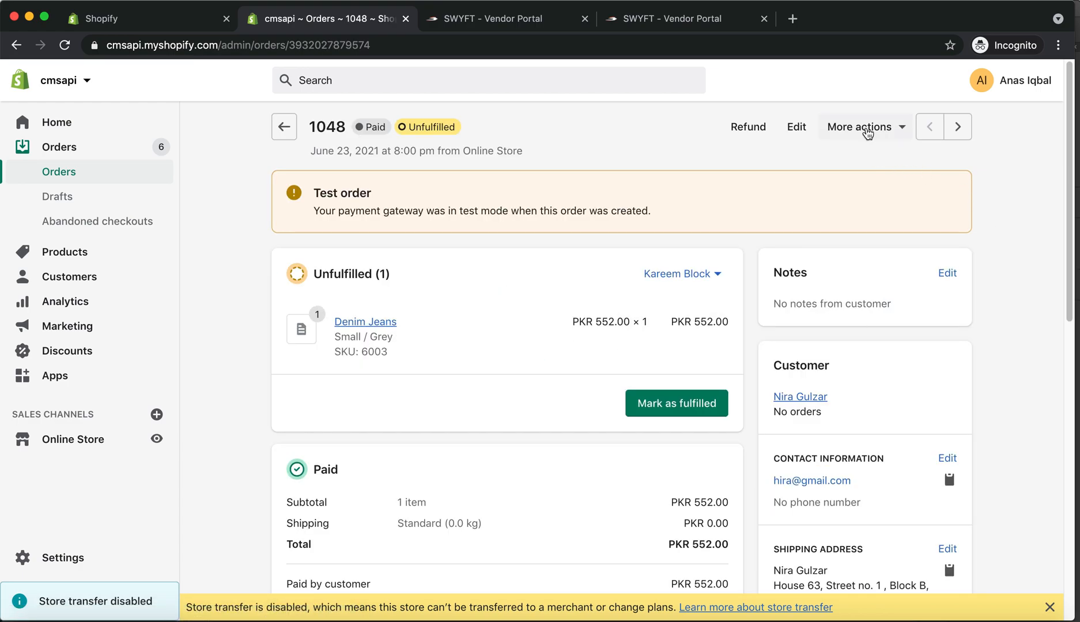
left_click(865, 129)
scroll(905, 254, "down", 2)
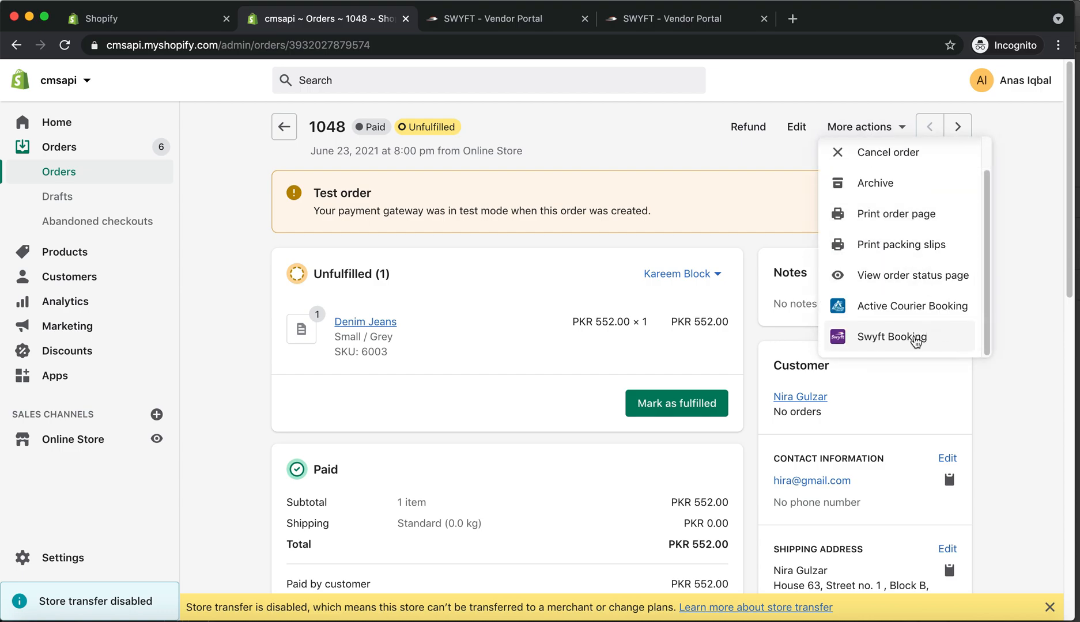
left_click(916, 343)
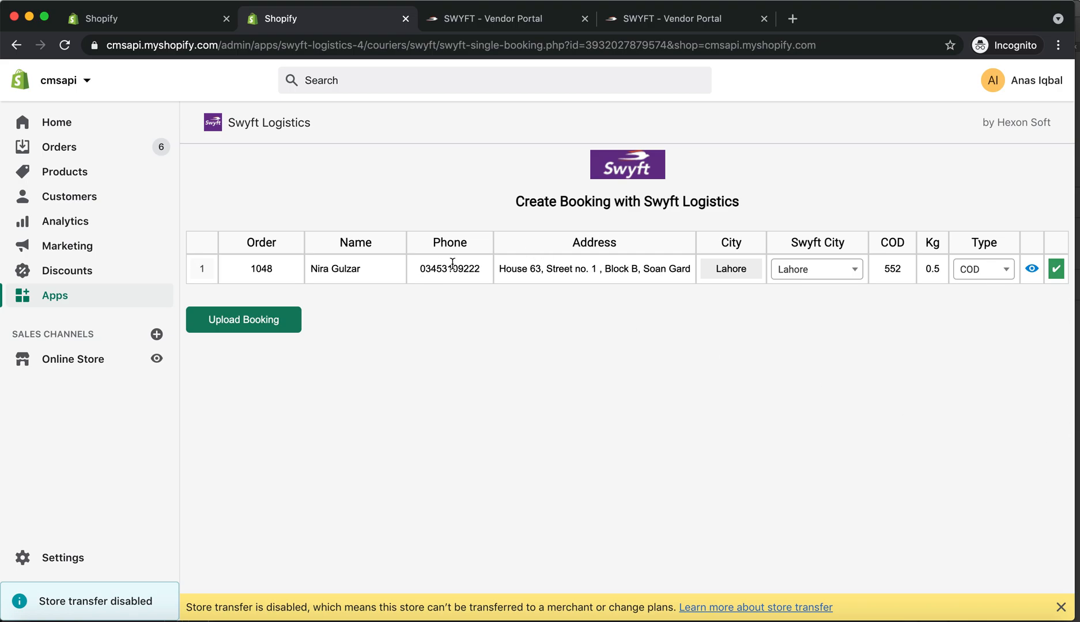
Step: Examine the single booking's customer name, handling, pieces and remarks details, and close them without saving
left_click(385, 267)
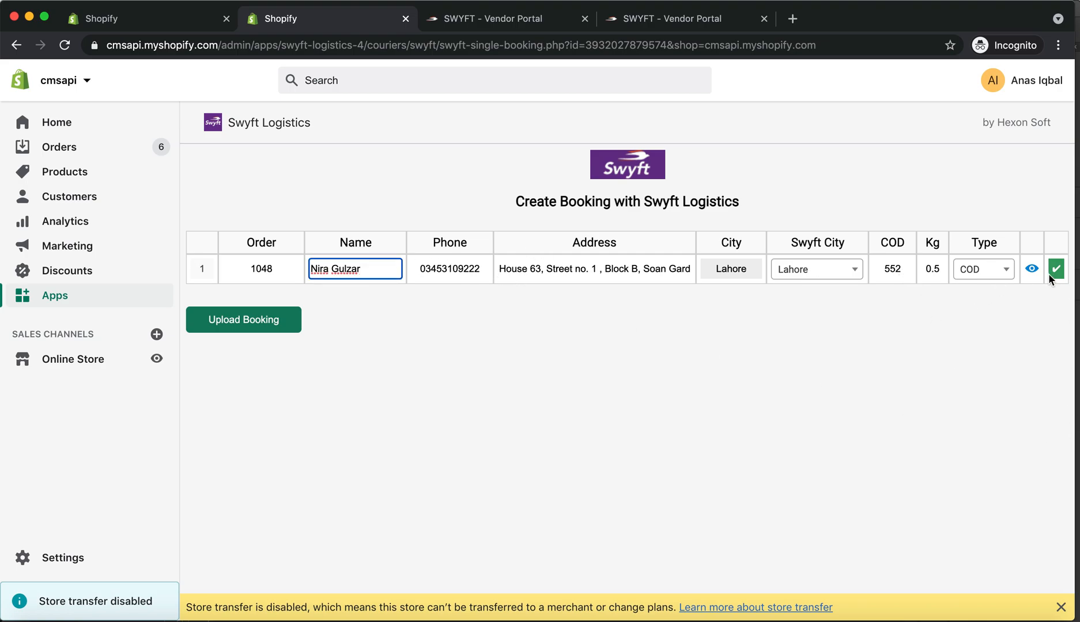
left_click(1031, 269)
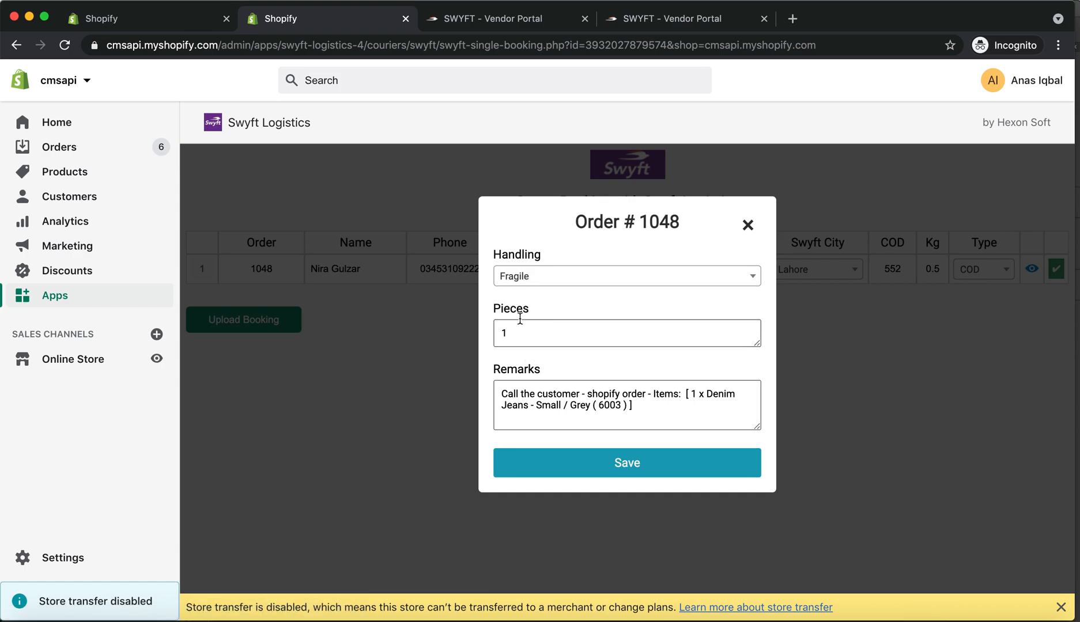
left_click(749, 227)
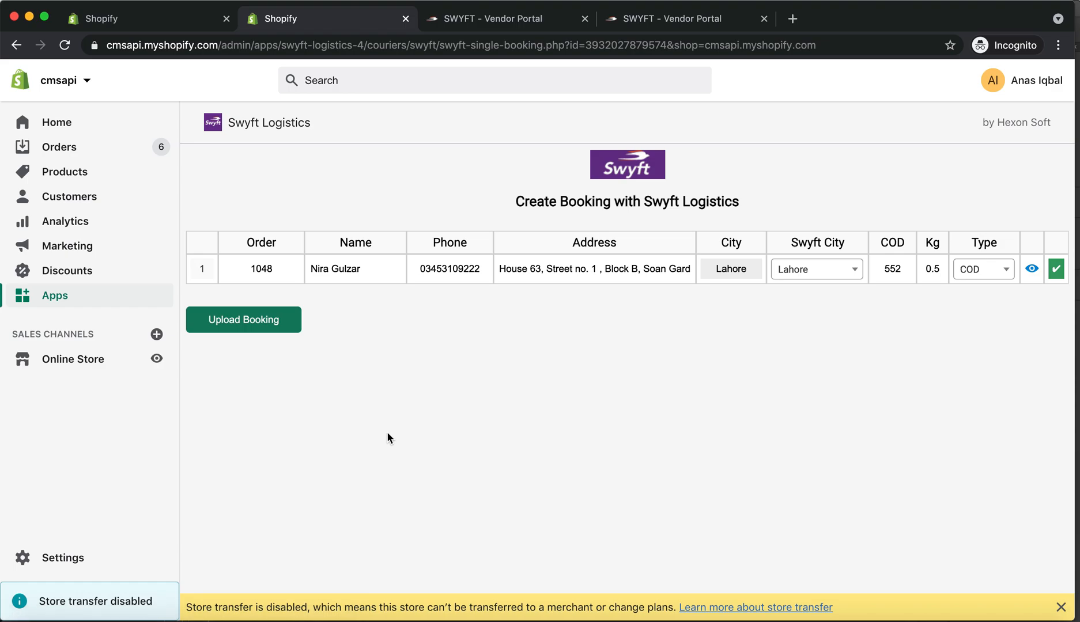
Step: Upload the single booking to Swyft and check its tracking number in the booking summary
left_click(254, 332)
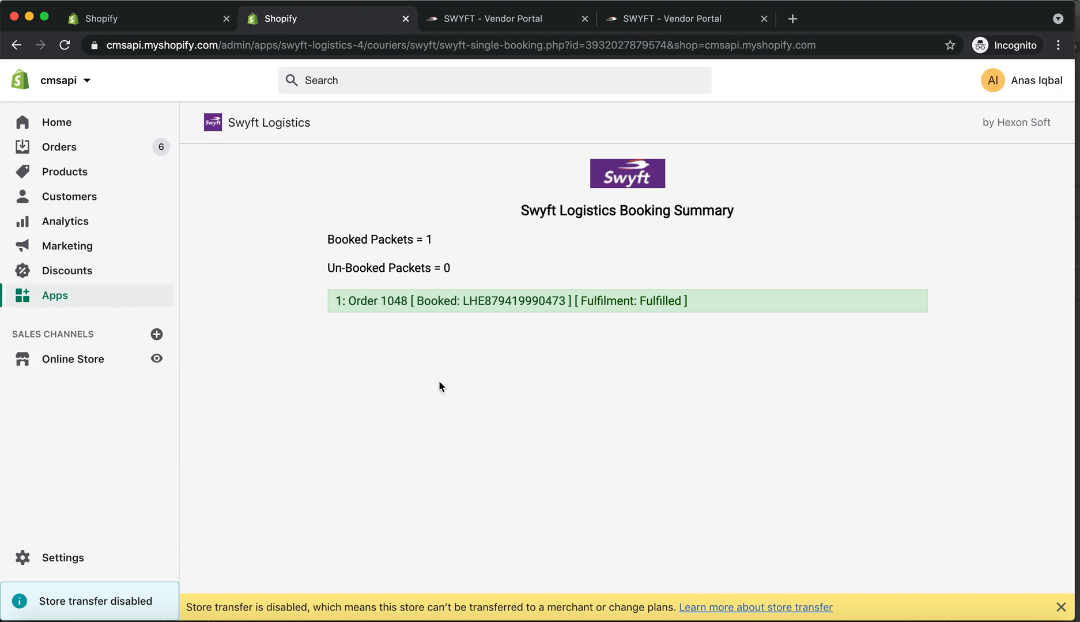
left_click_drag(465, 305, 566, 300)
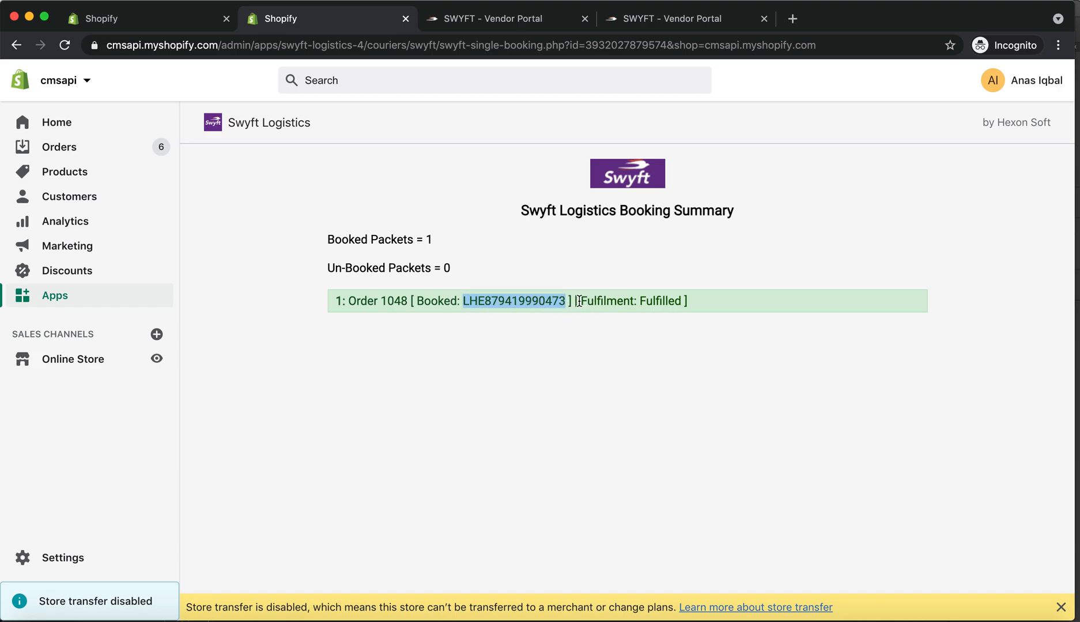
left_click(663, 438)
Step: Open the Not Picked Up parcel labels in the Swyft vendor portal and check the new parcel's reference number and description
left_click(663, 19)
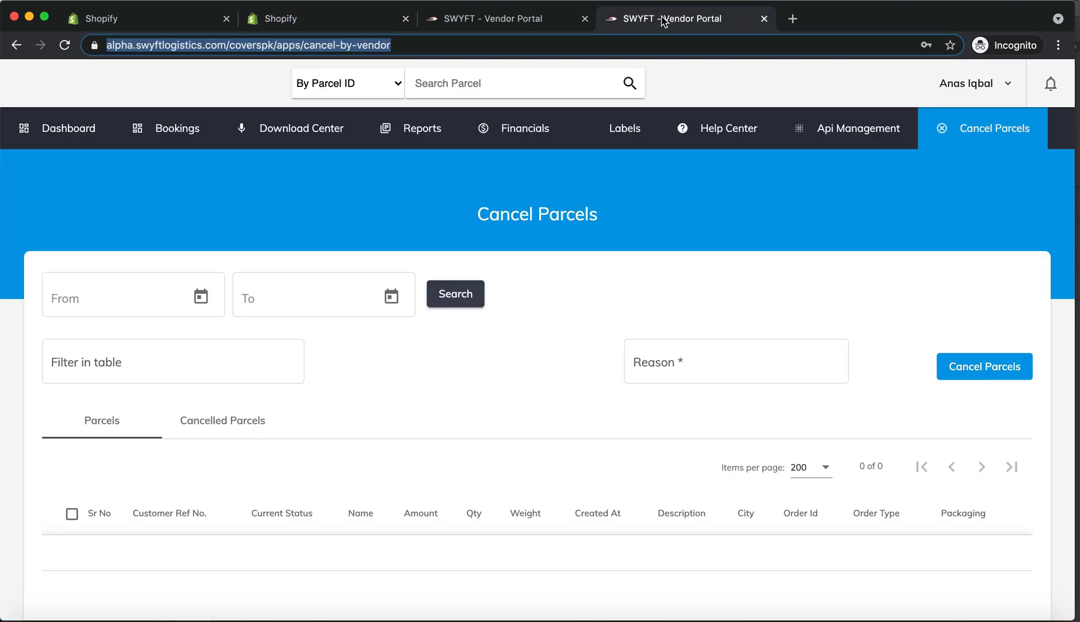
mouse_move(563, 129)
mouse_move(637, 128)
left_click(664, 203)
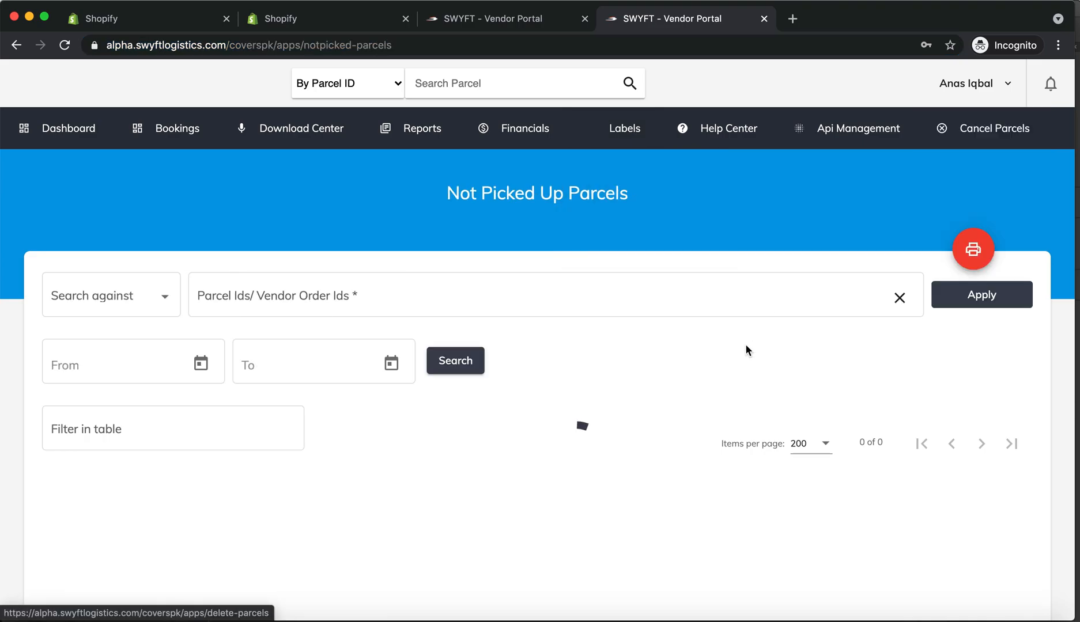
scroll(484, 492, "down", 3)
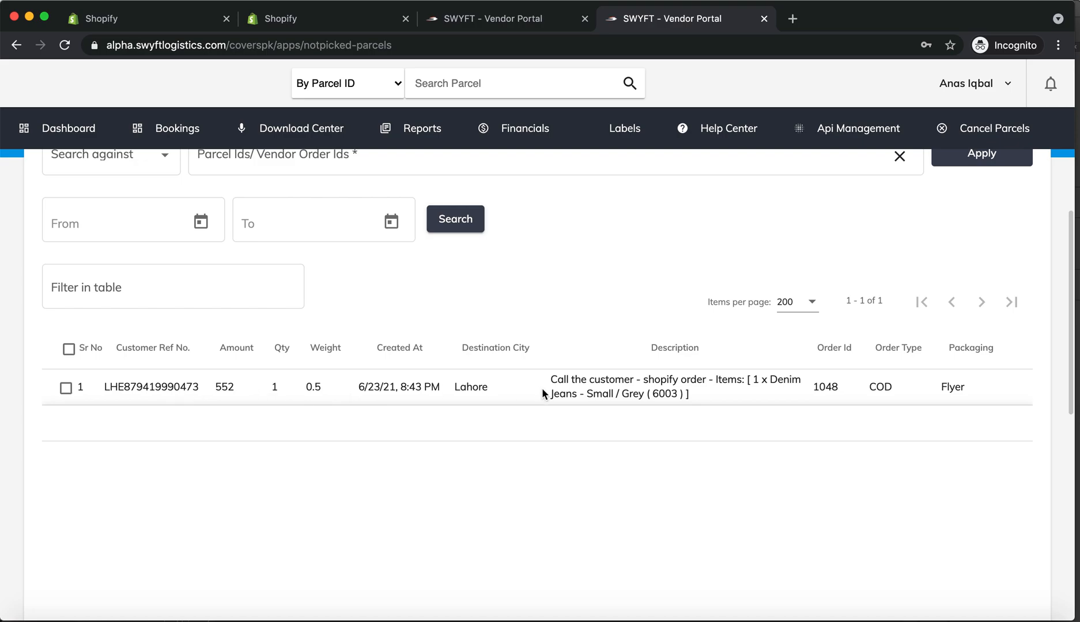
scroll(543, 394, "up", 3)
Step: Return to the Shopify orders list to check the newly booked order
left_click(324, 17)
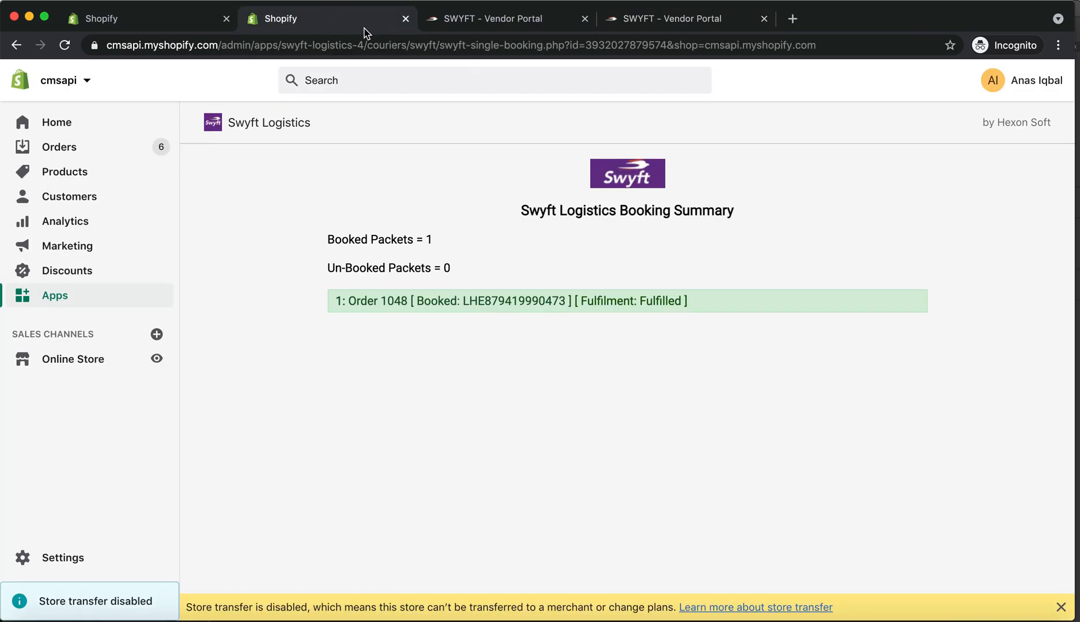
left_click(110, 148)
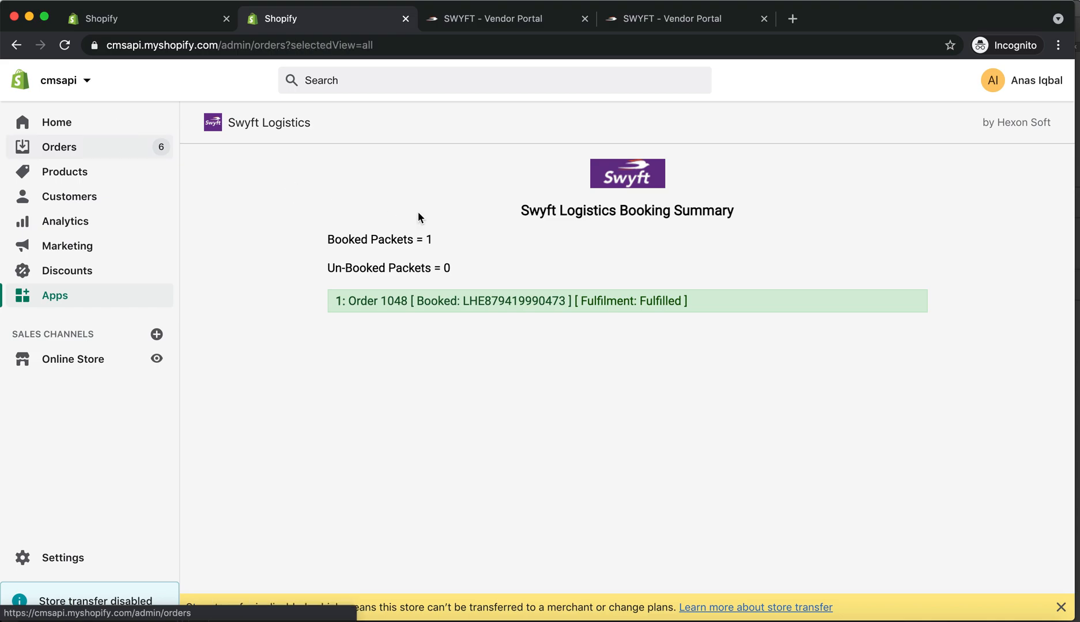